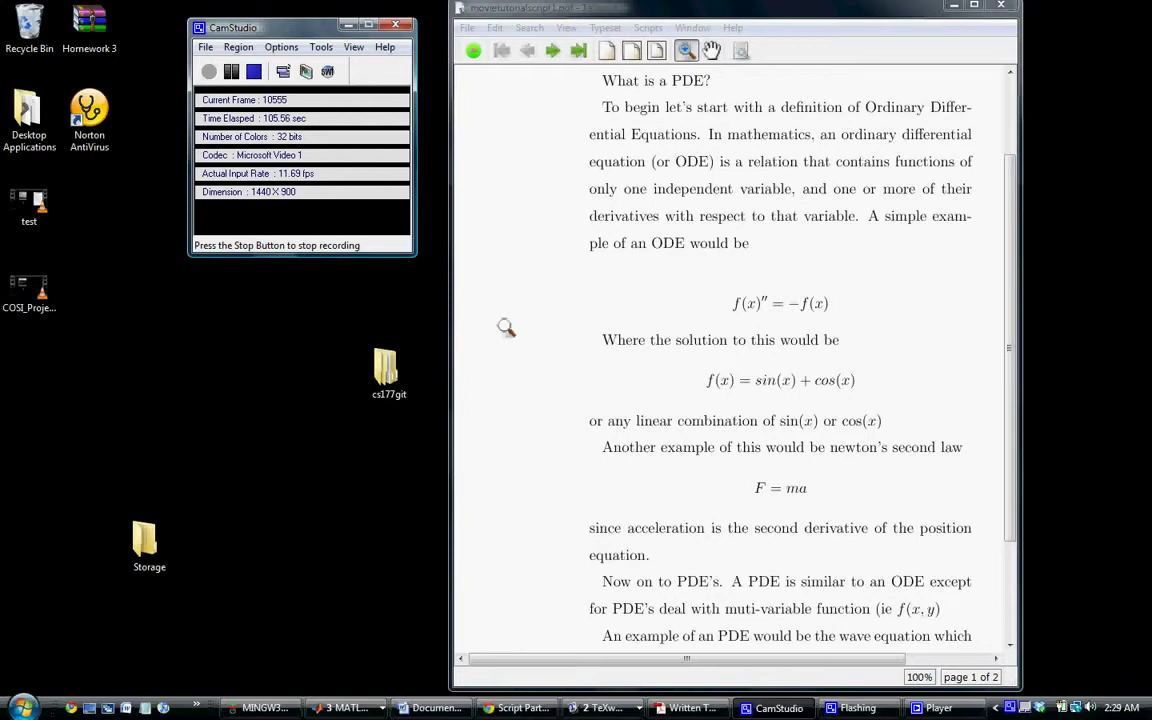
# Scroll movietutorialscript1.pdf down to the wave PDE line and advance to page 2.
pyautogui.click(1010, 646)
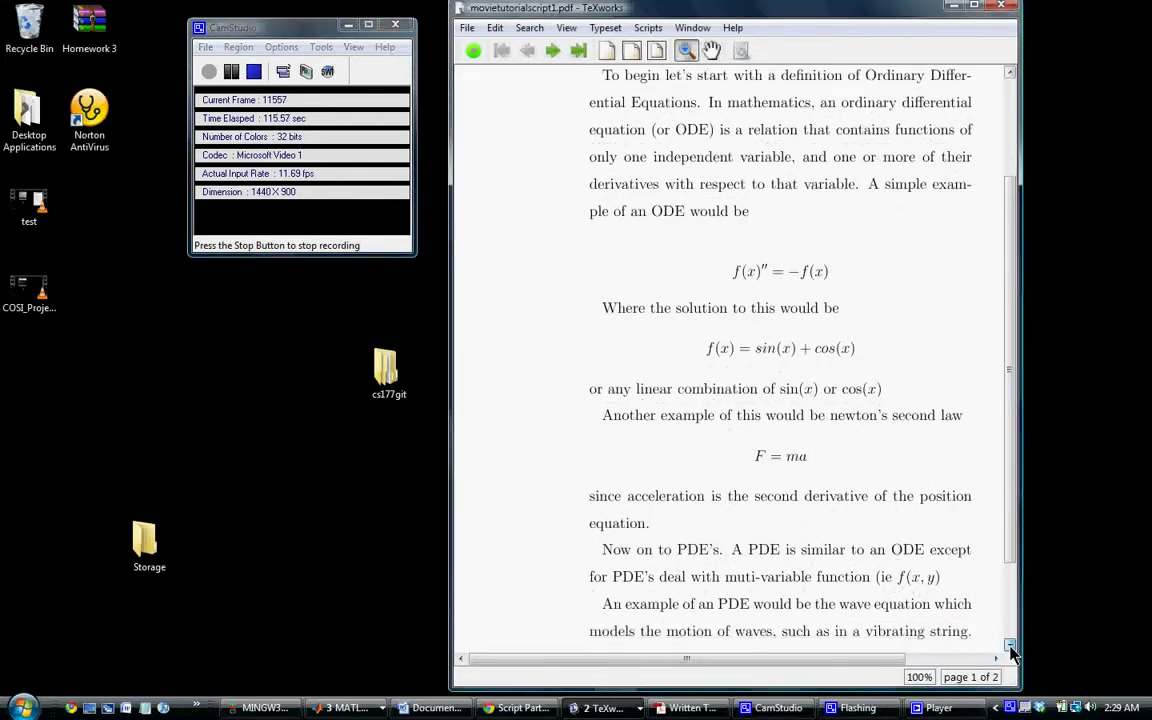
pyautogui.click(1010, 646)
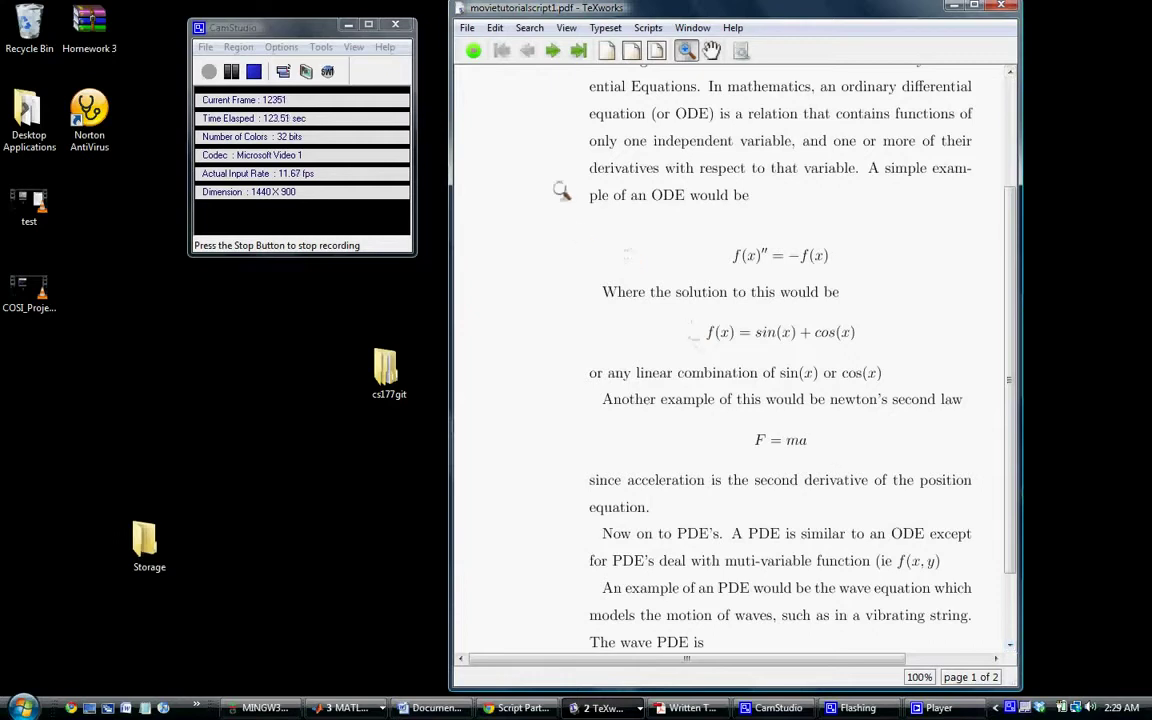
pyautogui.click(545, 55)
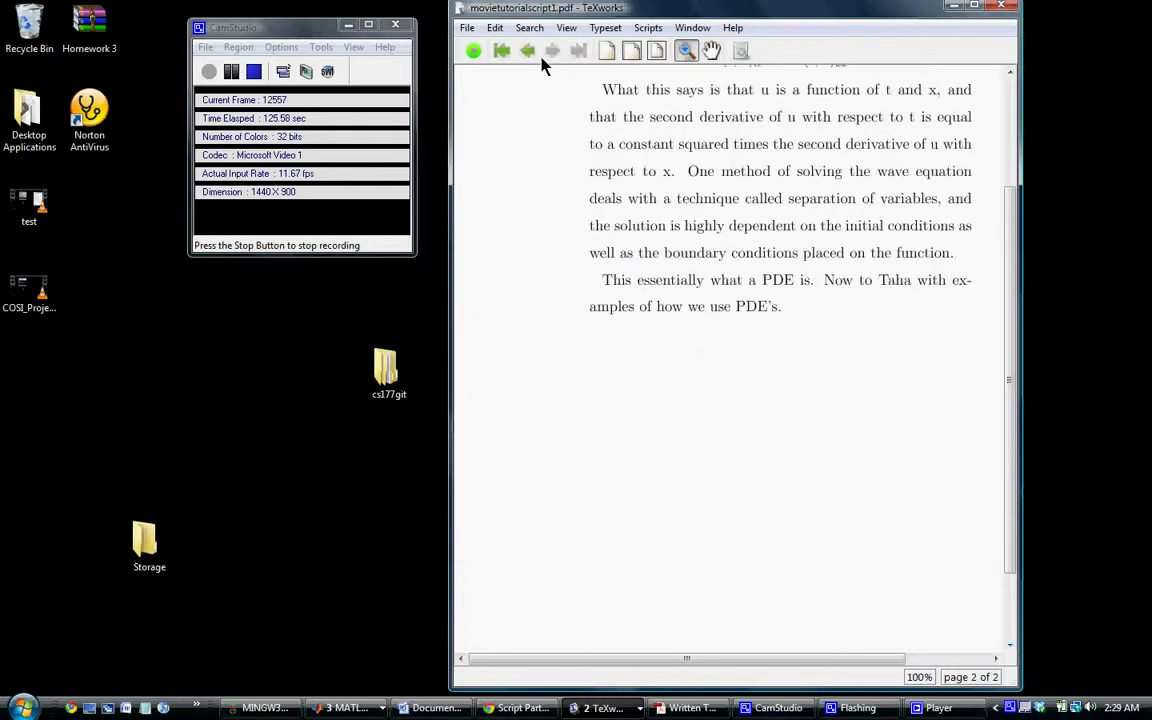
# Scroll page 2 back up to the wave equation, then switch to Written Tutorial for Project.pdf.
pyautogui.click(1010, 74)
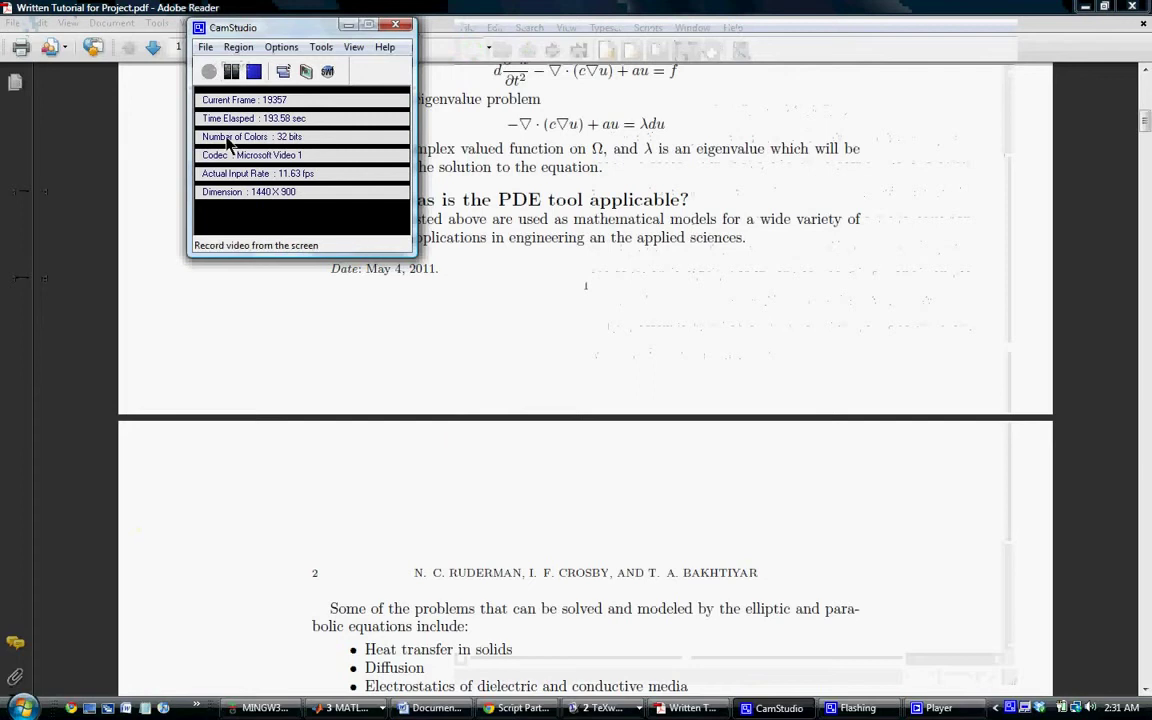
pyautogui.click(253, 71)
# Activate the Written Tutorial for Project.pdf window and nudge the view toward page 2.
pyautogui.click(461, 196)
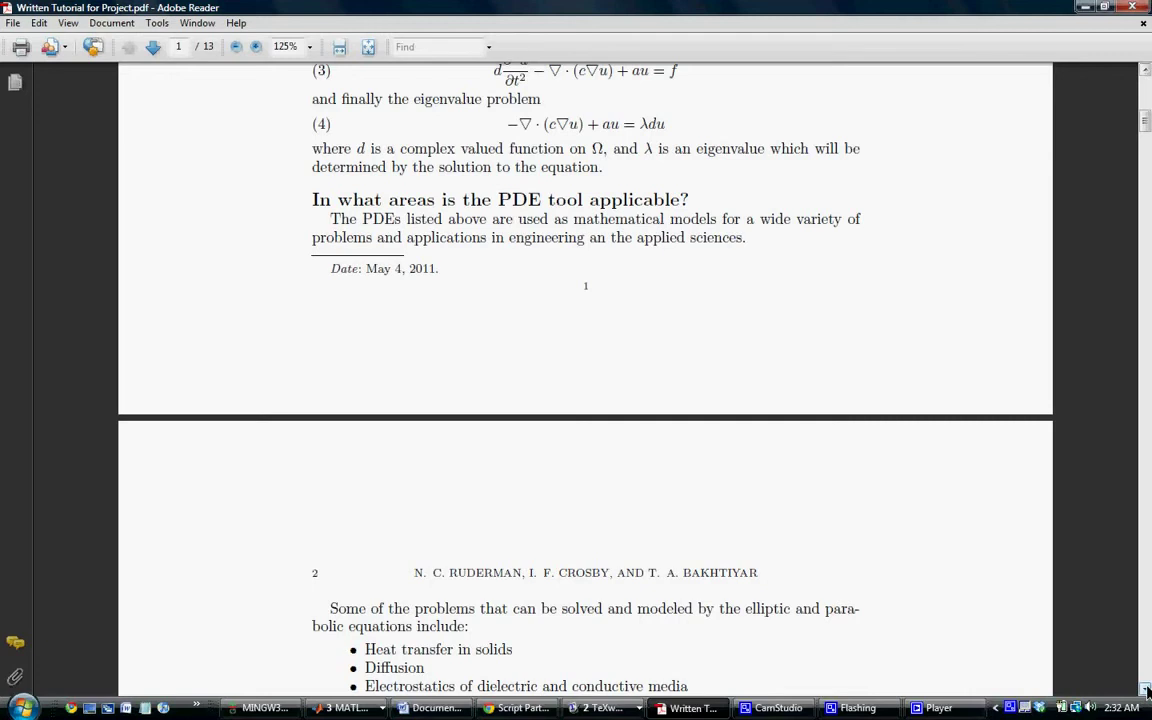
pyautogui.click(1146, 689)
# Scroll into page 2 to the sections on solving with FEM meshes and visualizing results.
pyautogui.scroll(-10, 1146, 689)
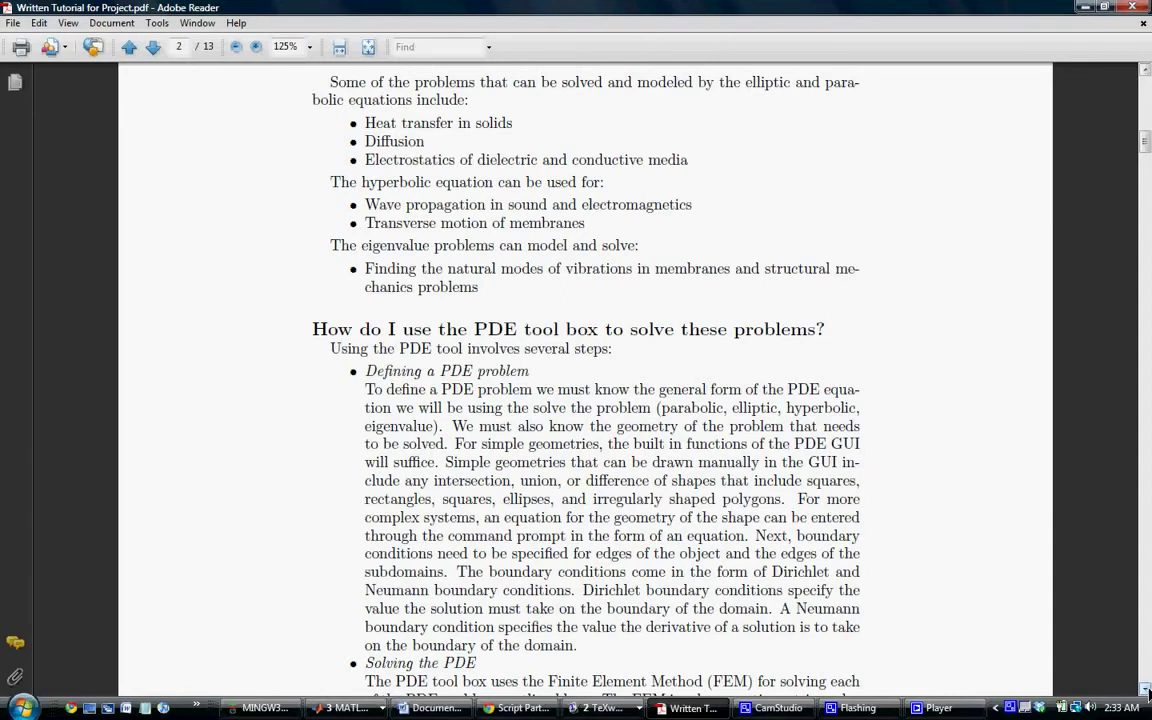
pyautogui.click(1146, 689)
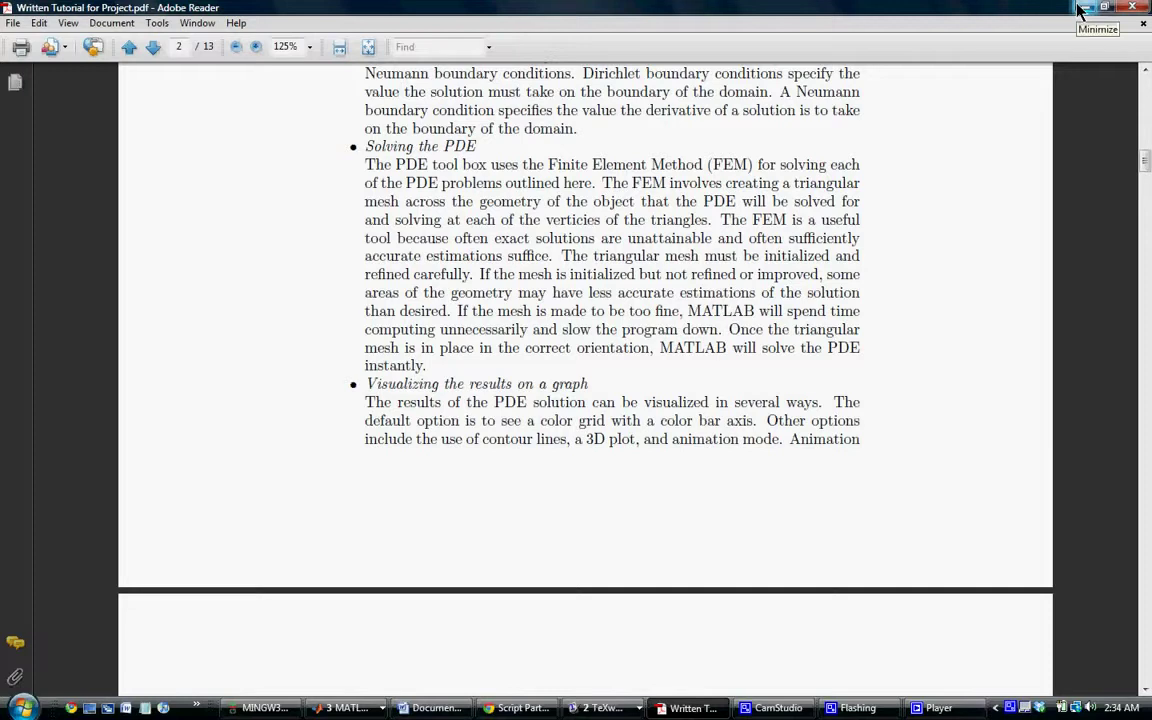
# Minimize Adobe Reader so the TeXworks script preview shows again.
pyautogui.click(1083, 8)
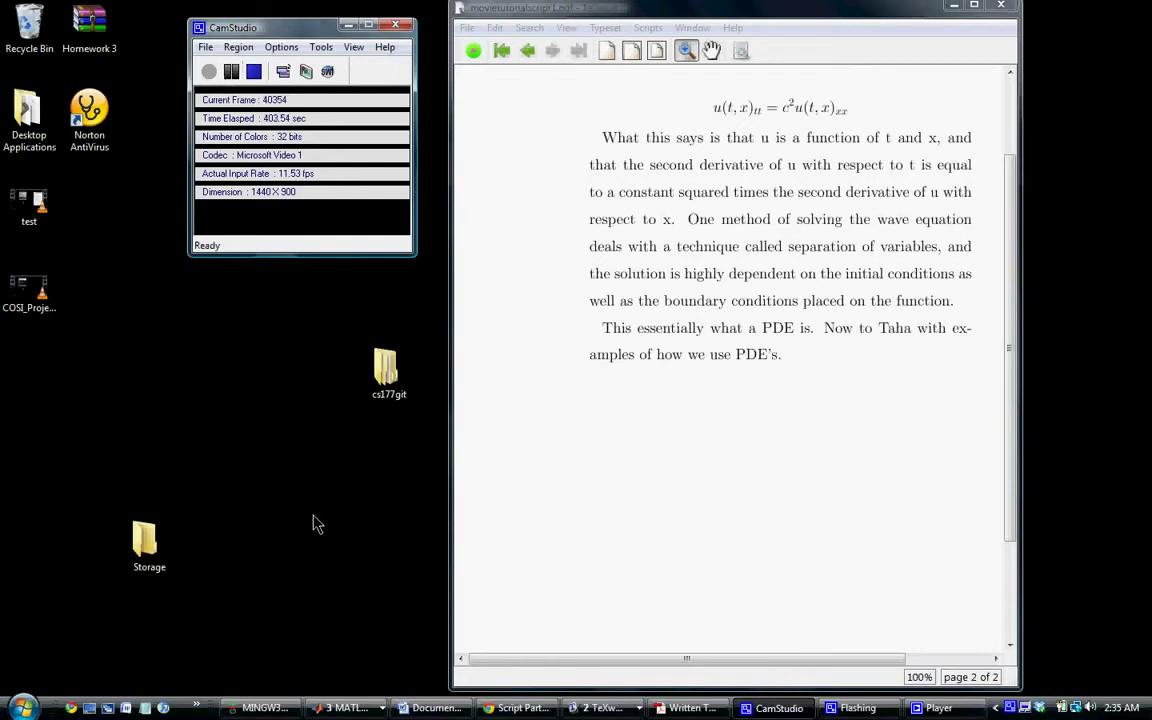
# Close the earlier PDE Toolbox session with the meshed rectangle, discarding its unsaved changes.
pyautogui.click(345, 707)
pyautogui.click(409, 646)
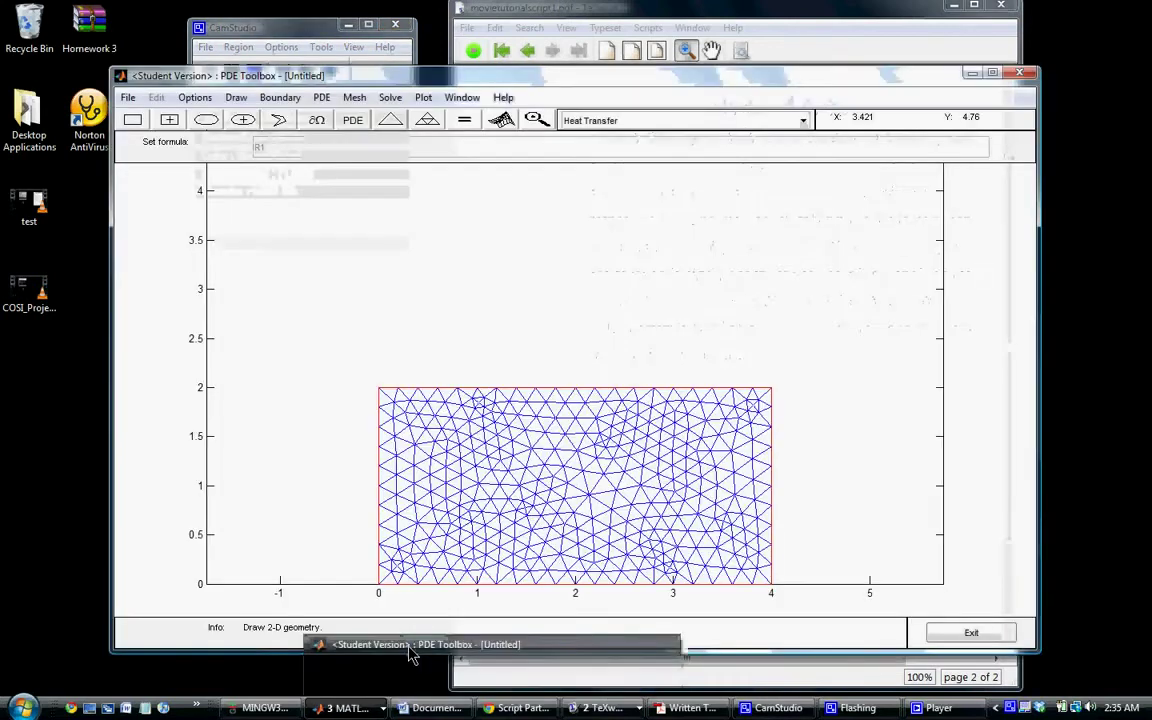
pyautogui.click(1017, 73)
pyautogui.click(575, 332)
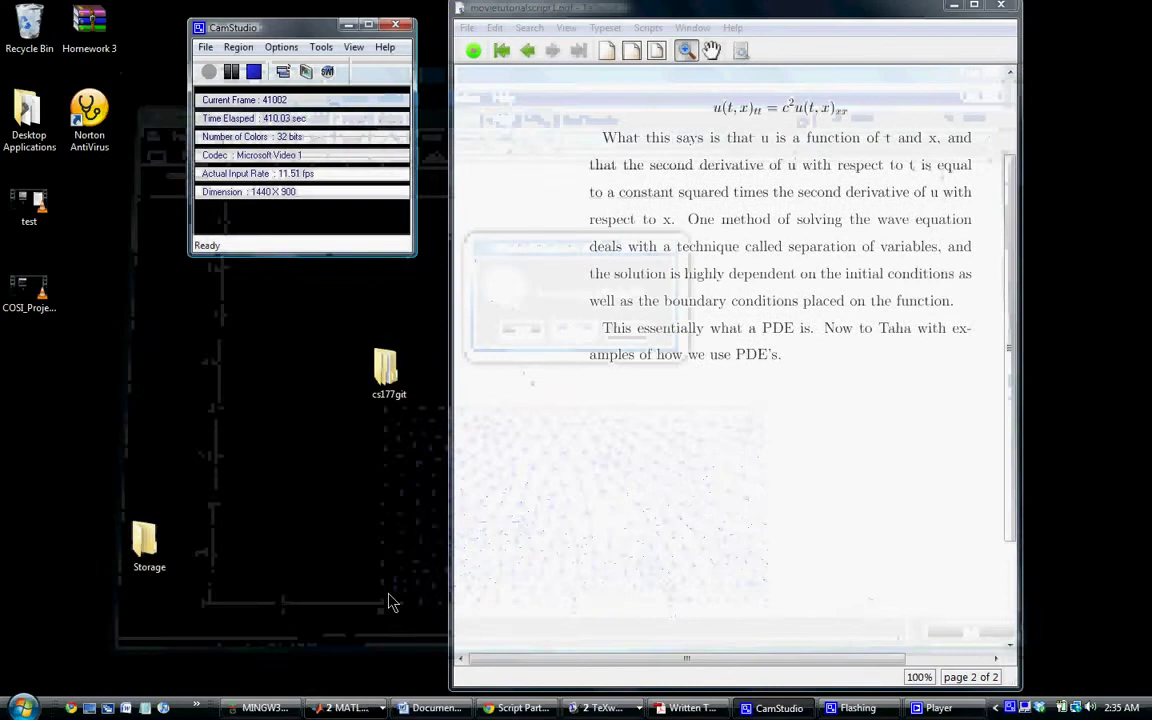
pyautogui.click(345, 707)
# Launch a new untitled PDE Toolbox by running pdetool in the MATLAB command window.
pyautogui.click(365, 687)
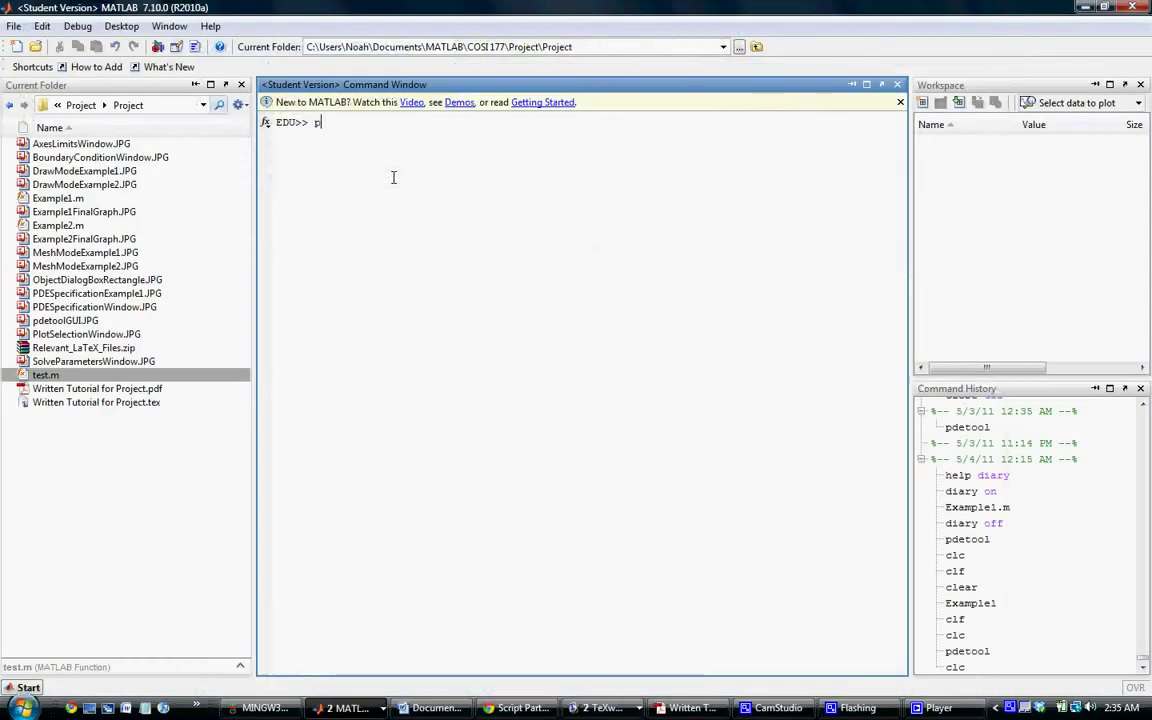
pyautogui.write('pdetool')
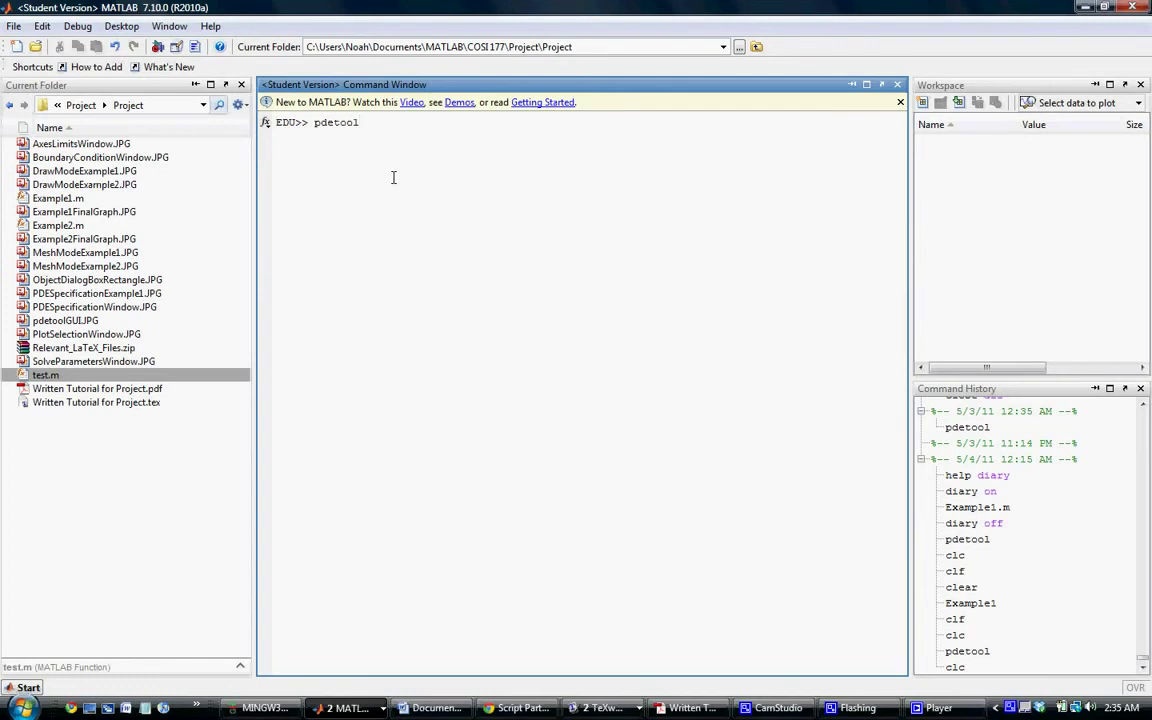
pyautogui.press('Return')
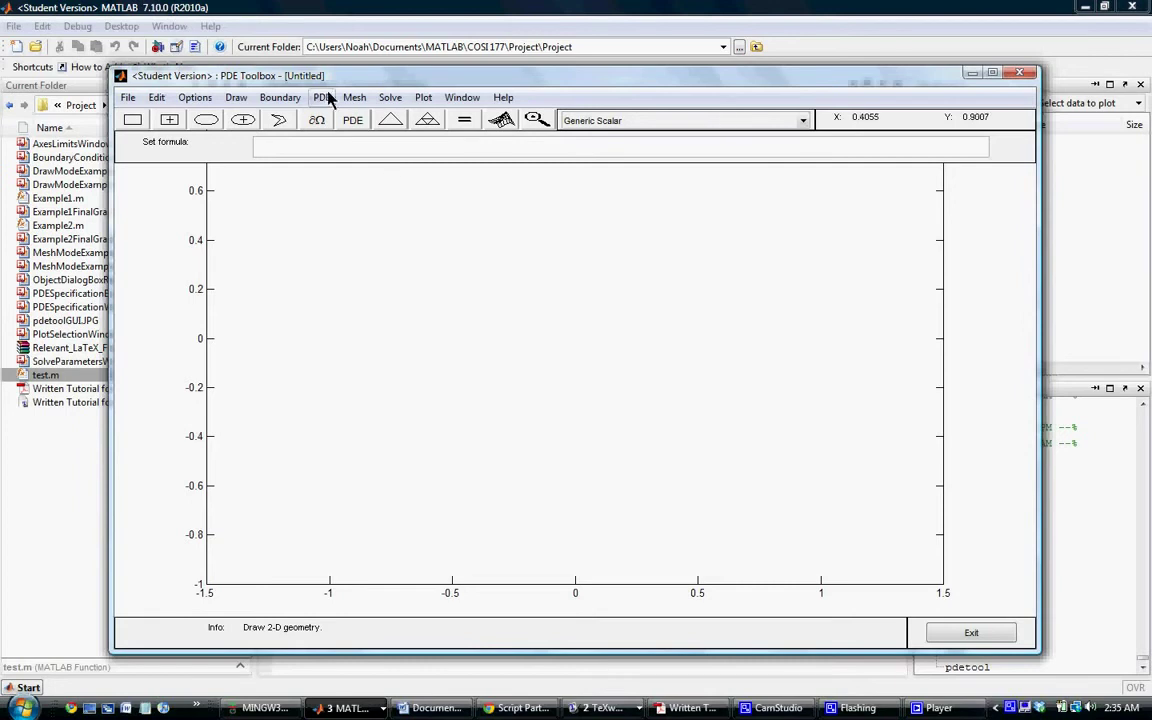
# Choose Heat Transfer from the toolbar's application type dropdown.
pyautogui.click(211, 99)
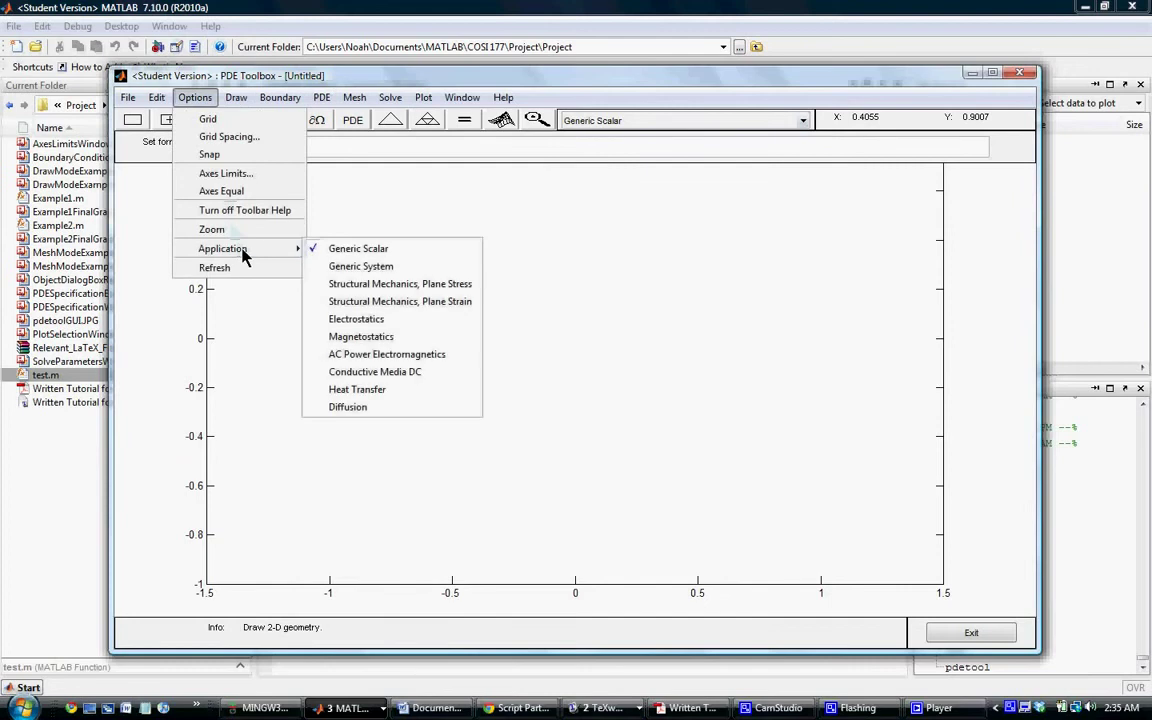
pyautogui.click(192, 95)
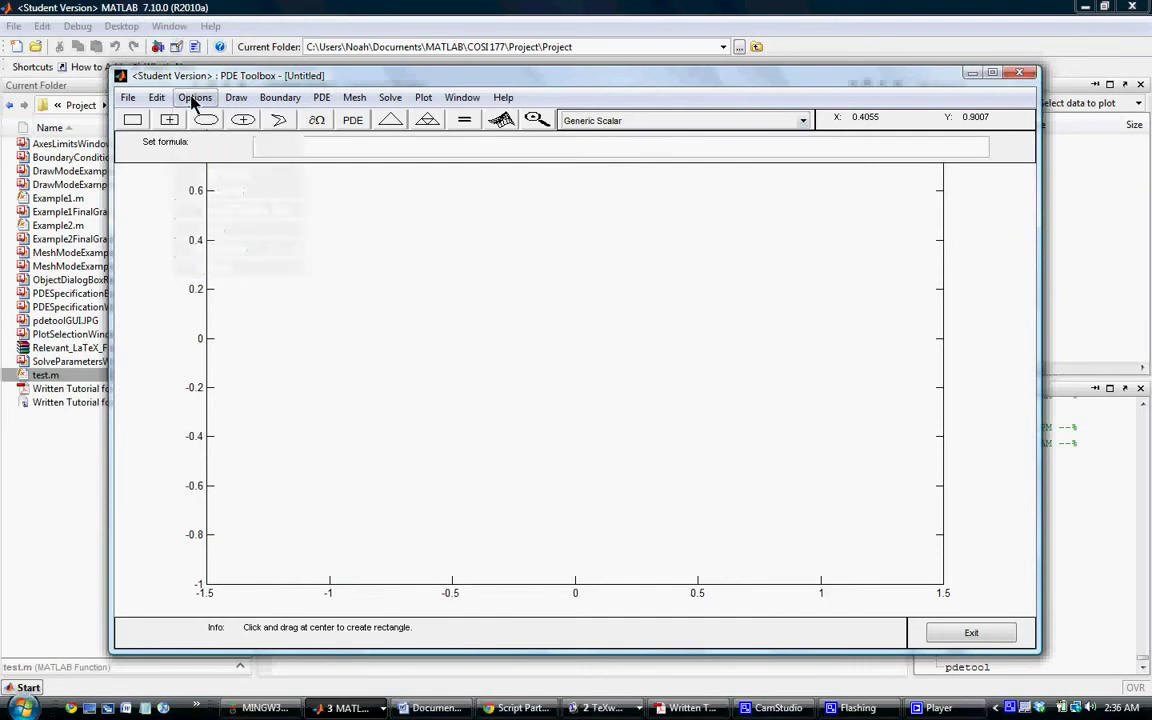
pyautogui.click(802, 120)
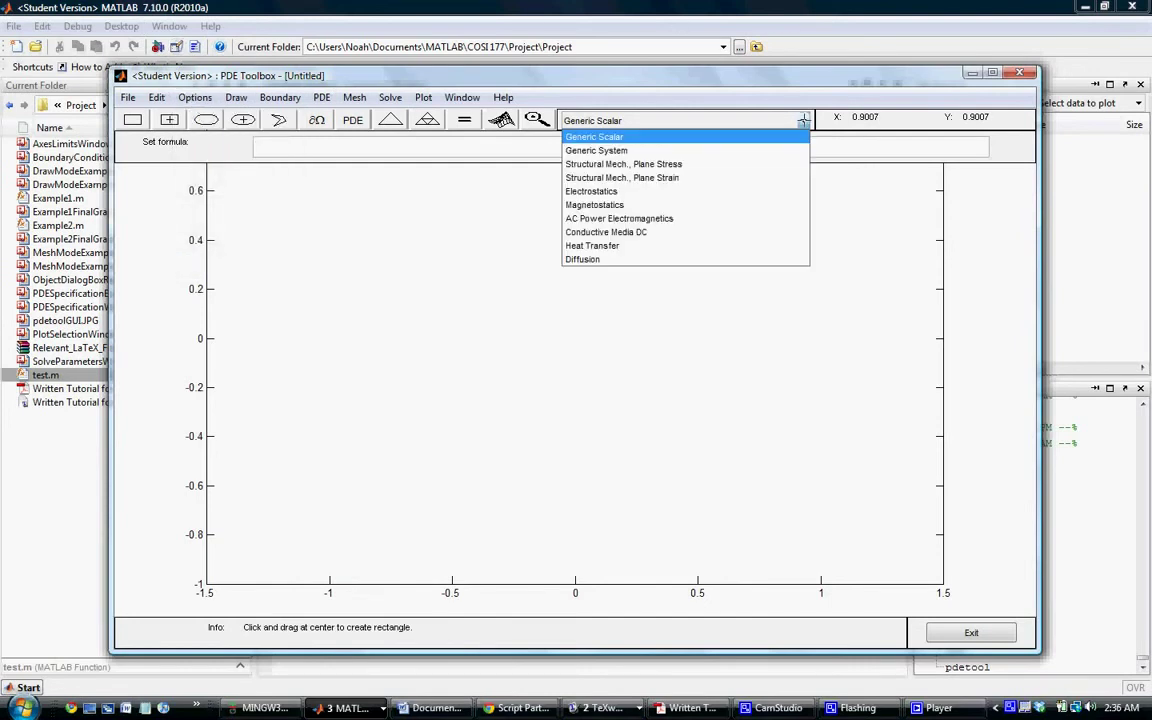
pyautogui.click(626, 249)
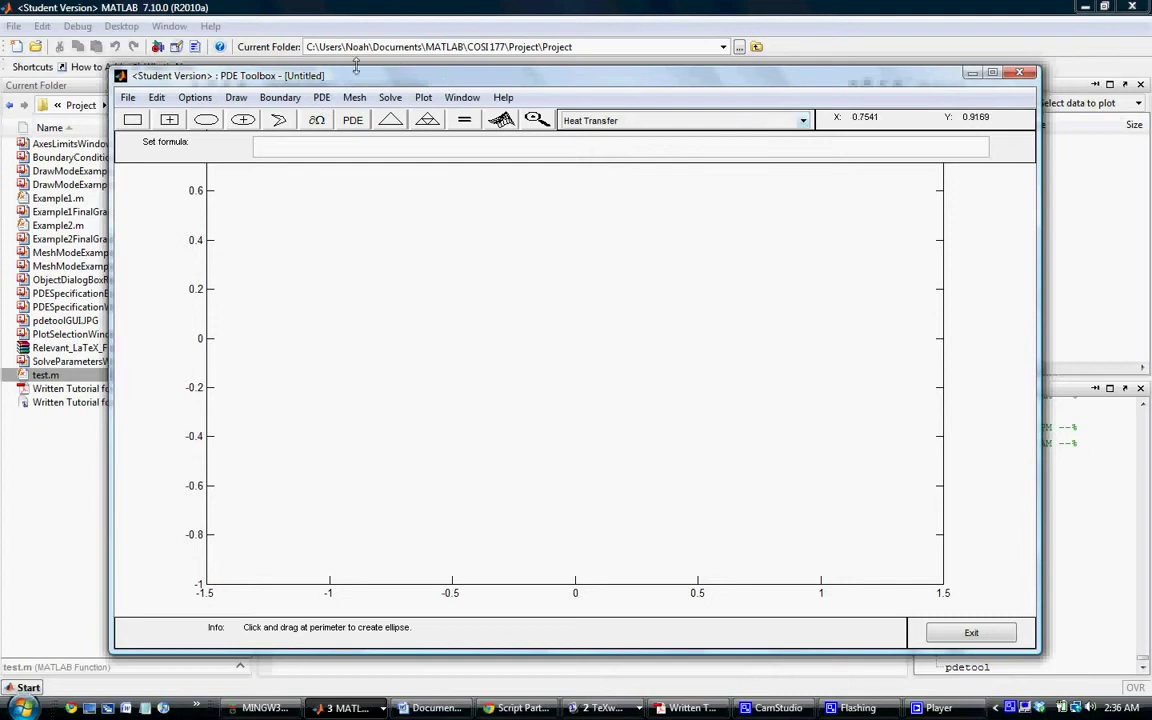
pyautogui.click(320, 97)
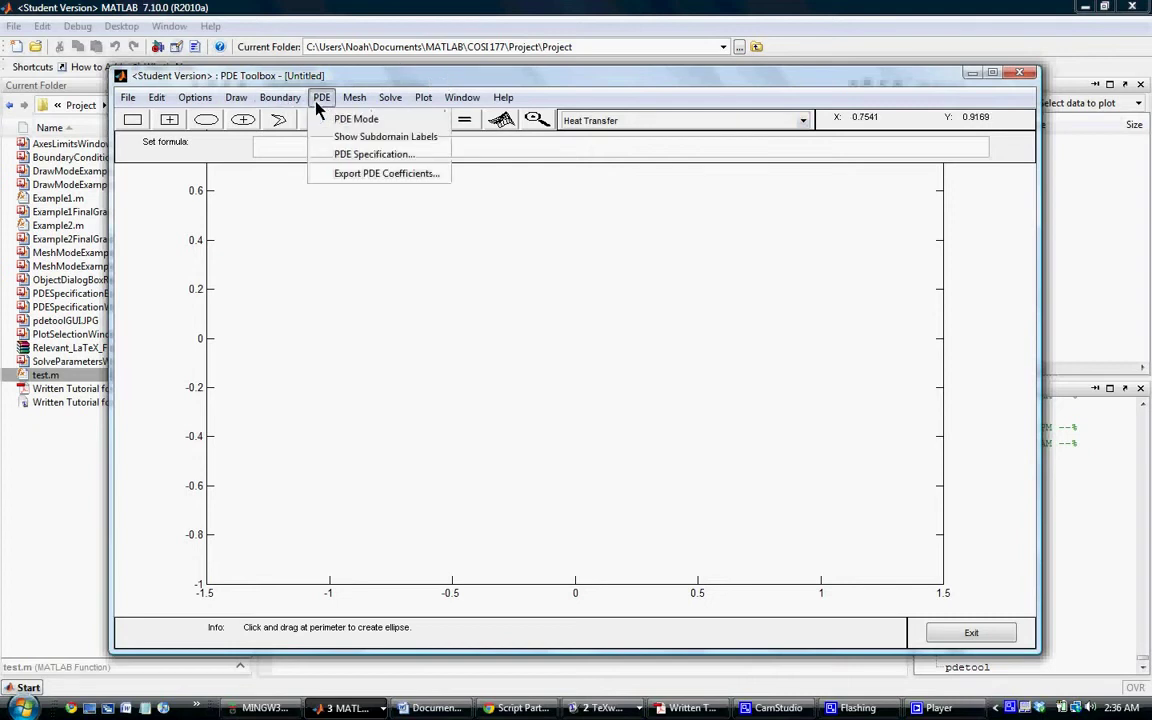
# Make the heat equation Parabolic with heat source Q = 2 and apply the specification.
pyautogui.click(331, 157)
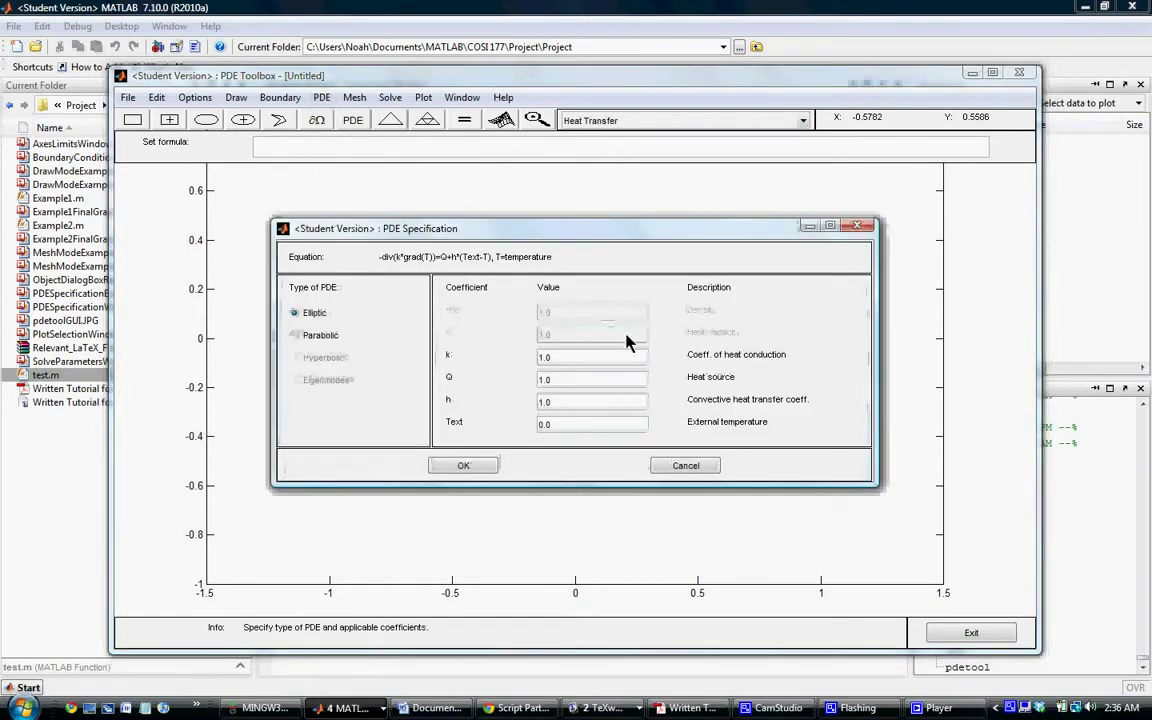
pyautogui.click(320, 338)
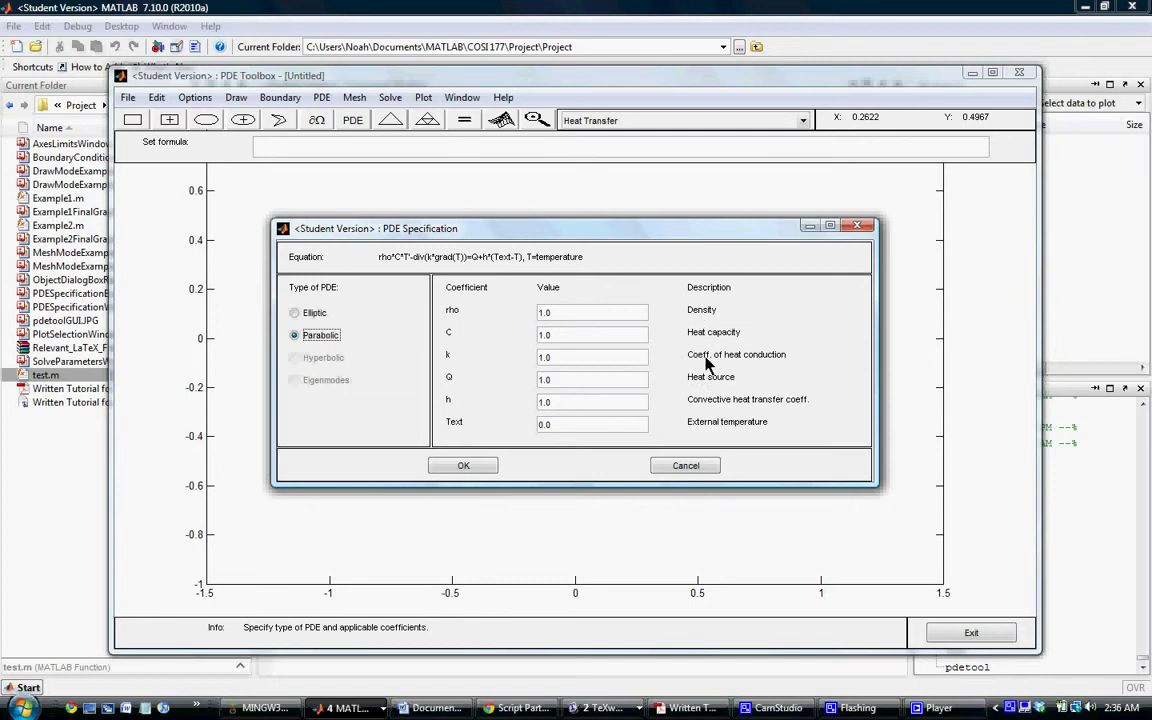
pyautogui.click(596, 377)
pyautogui.write('2')
pyautogui.click(474, 468)
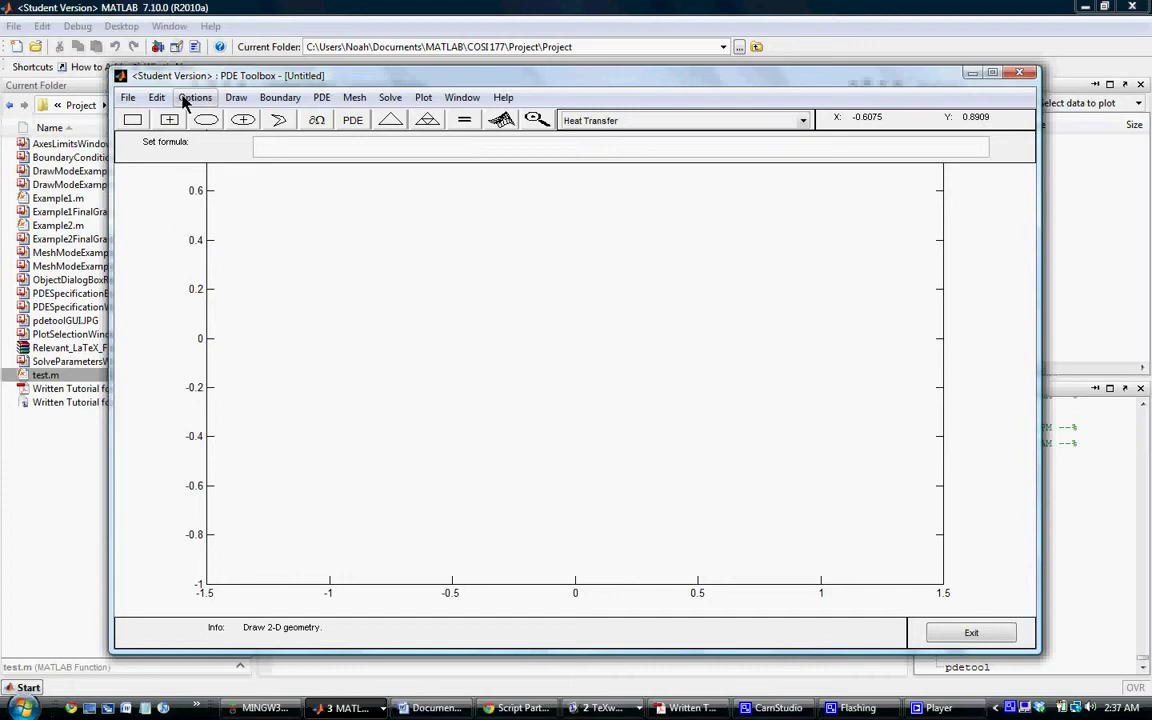
# Try the rectangle and ellipse drawing tools, drawing and deleting a trial rectangle.
pyautogui.click(133, 120)
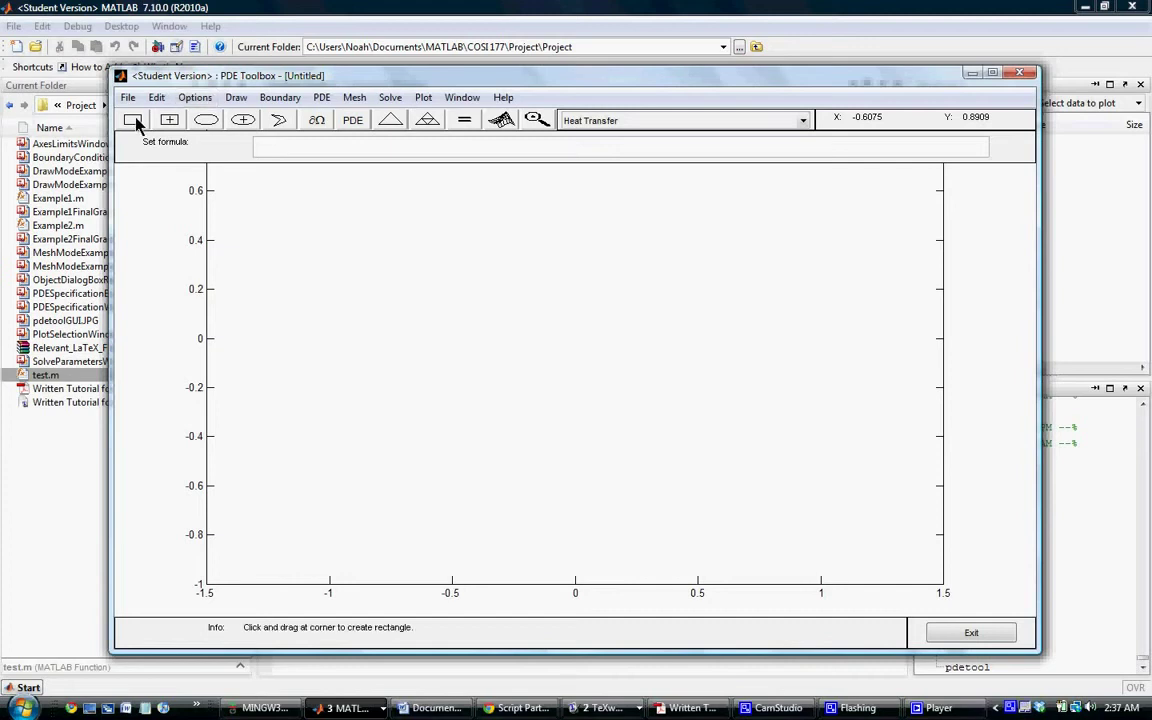
pyautogui.click(201, 122)
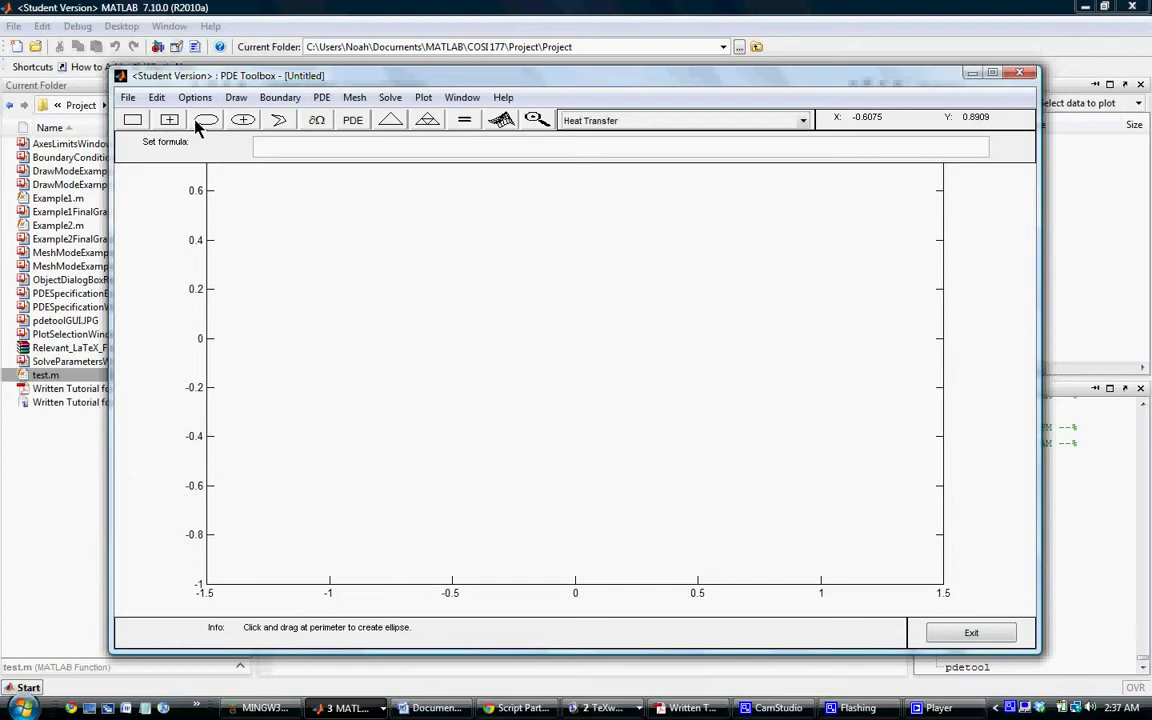
pyautogui.click(173, 120)
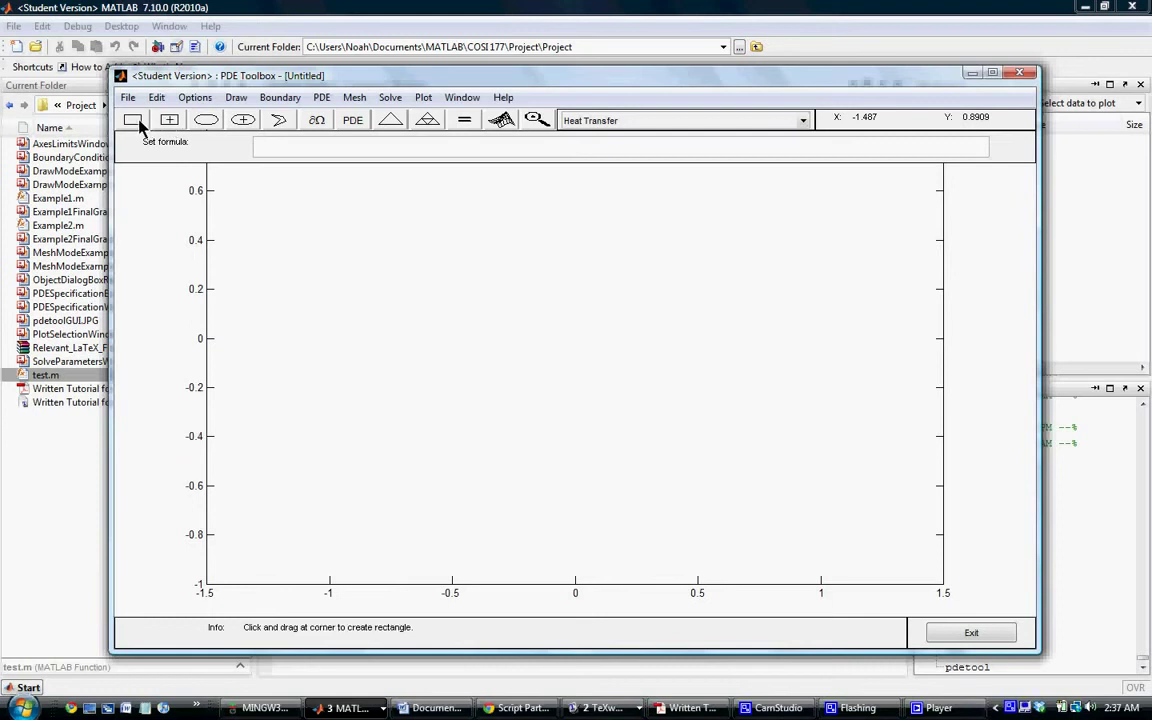
pyautogui.click(132, 119)
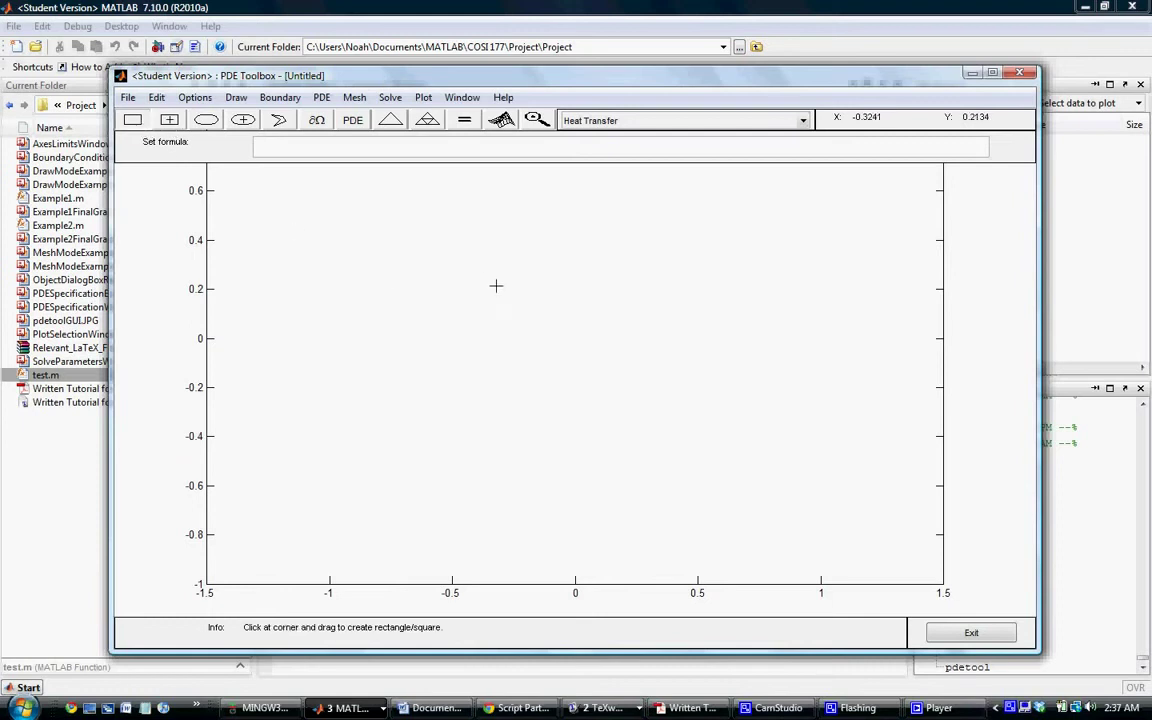
pyautogui.moveTo(447, 302); pyautogui.dragTo(694, 416)
pyautogui.press('Delete')
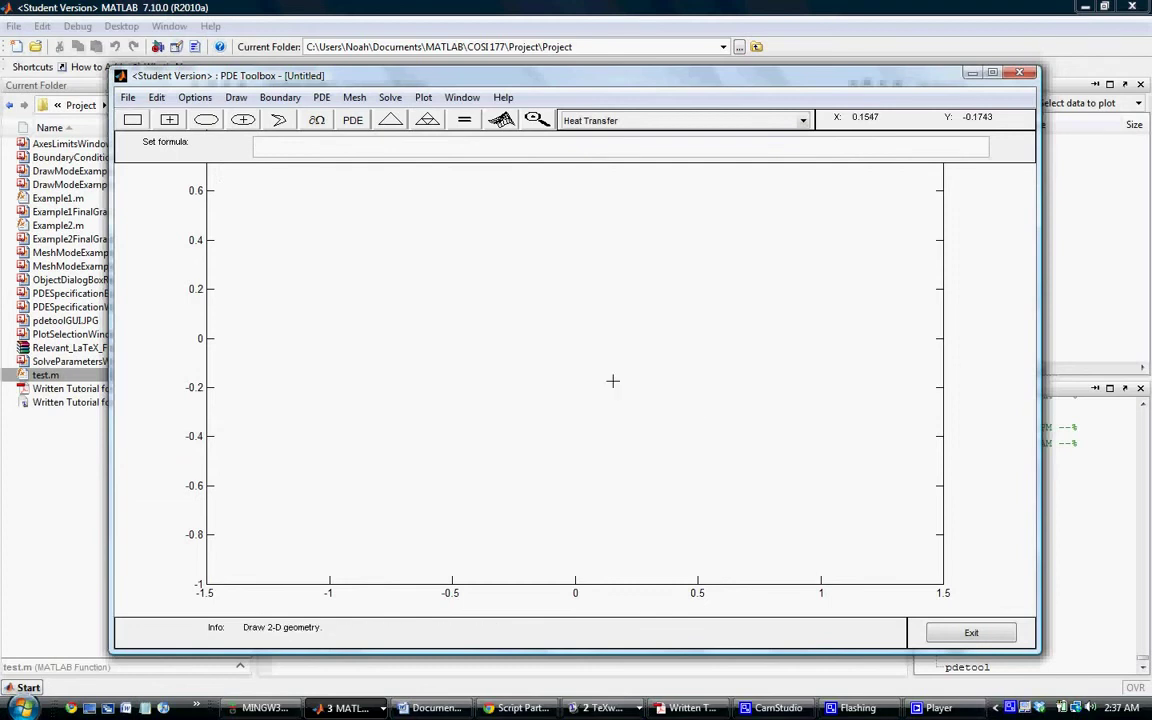
# Draw rectangle R1 around the axes centre and open its Object Dialog.
pyautogui.click(169, 119)
pyautogui.click(206, 119)
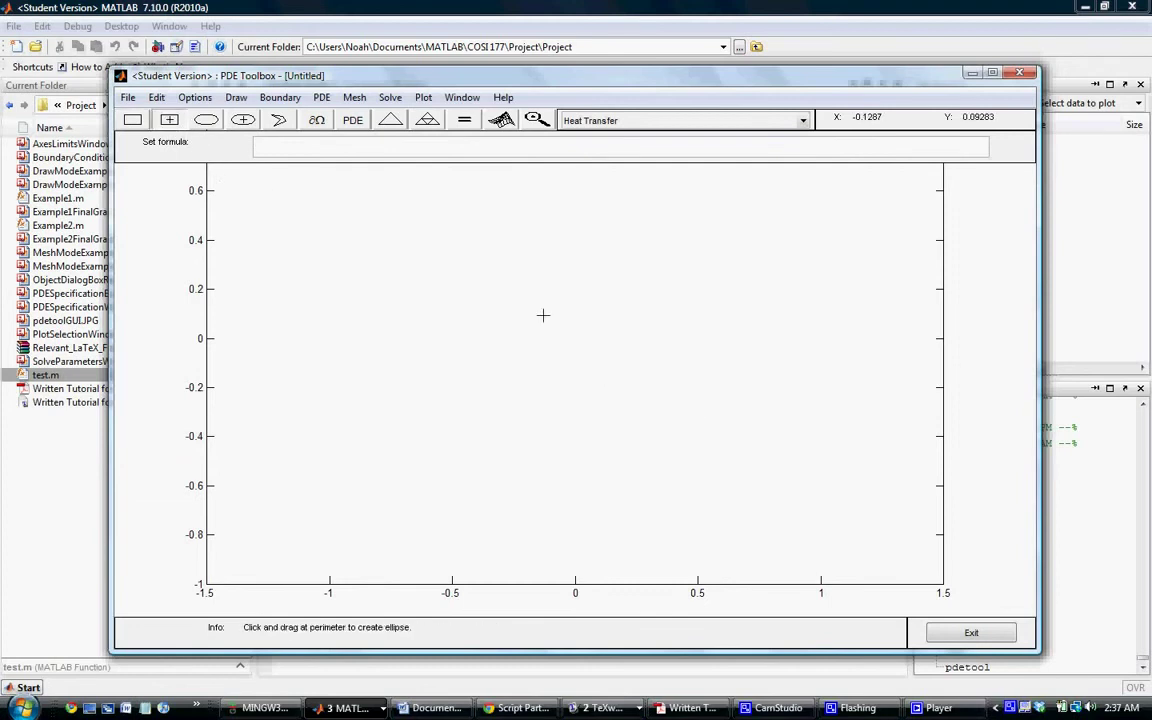
pyautogui.moveTo(450, 301); pyautogui.dragTo(624, 415)
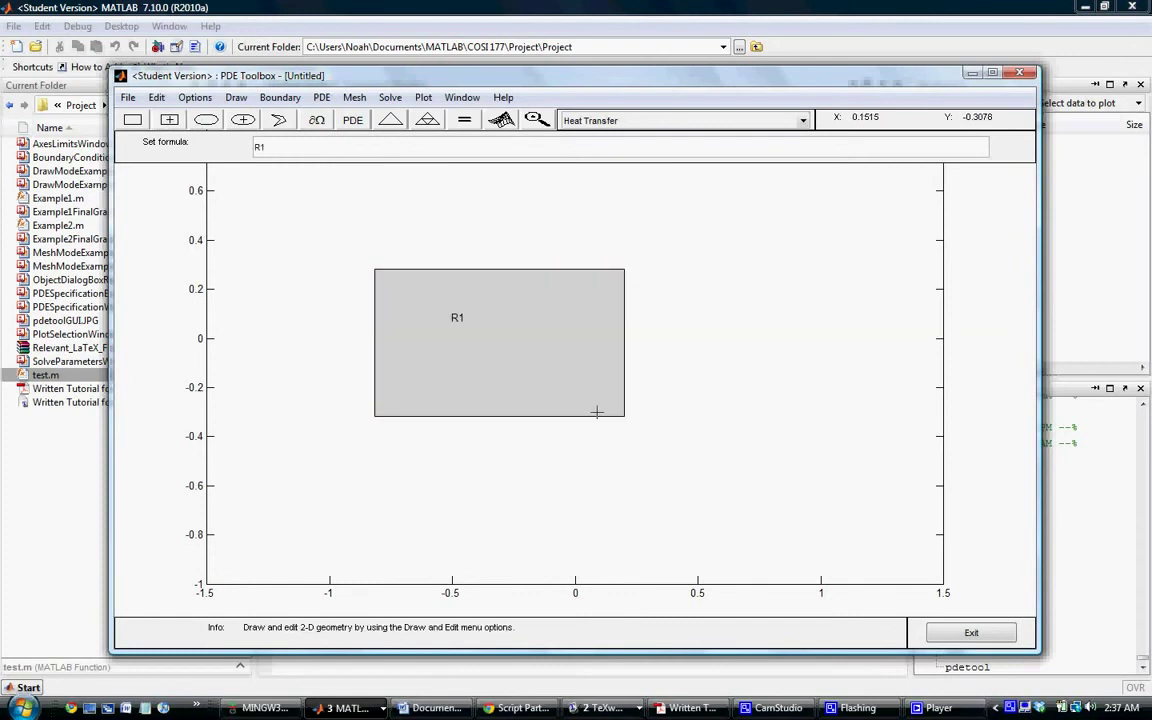
pyautogui.doubleClick(512, 360)
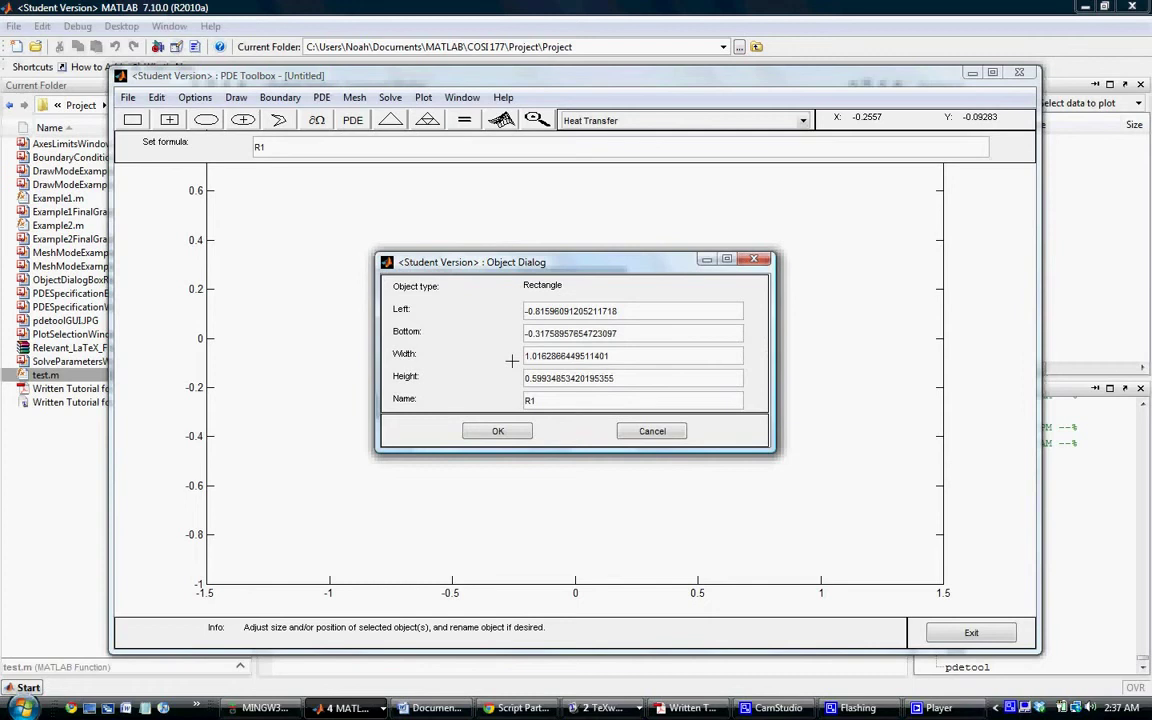
# Set rectangle R1 to left 0, bottom 0, width 4 and height 2.
pyautogui.doubleClick(595, 311)
pyautogui.press('BackSpace')
pyautogui.doubleClick(613, 334)
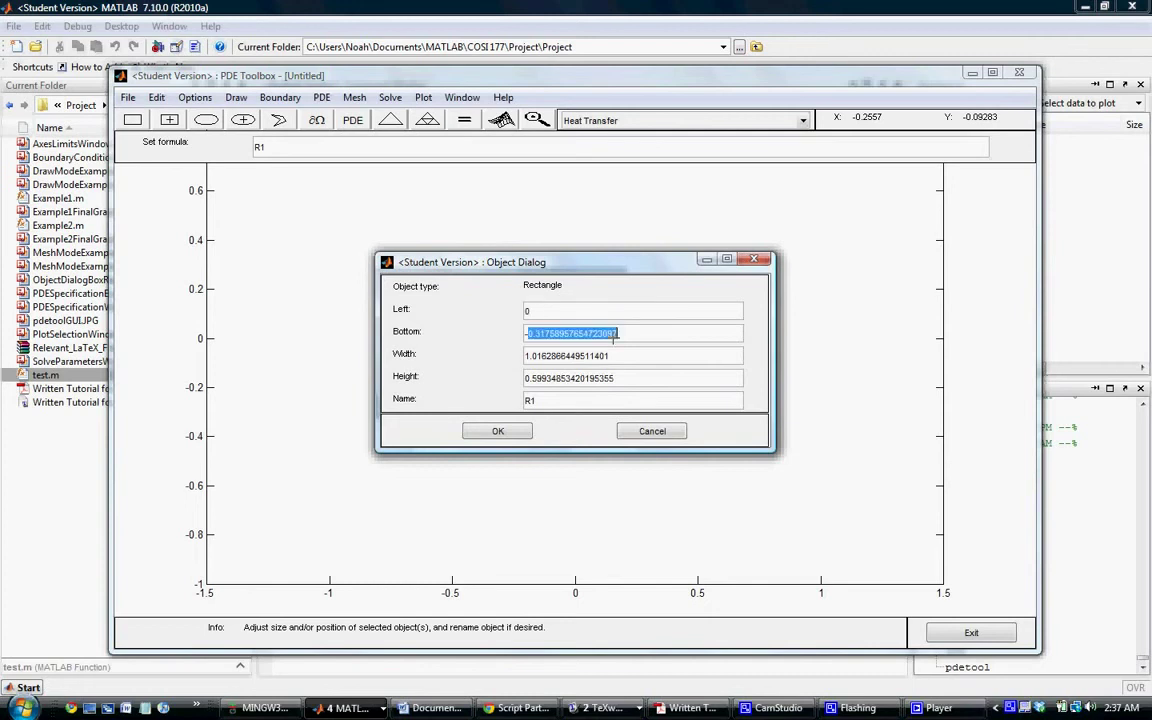
pyautogui.press('BackSpace')
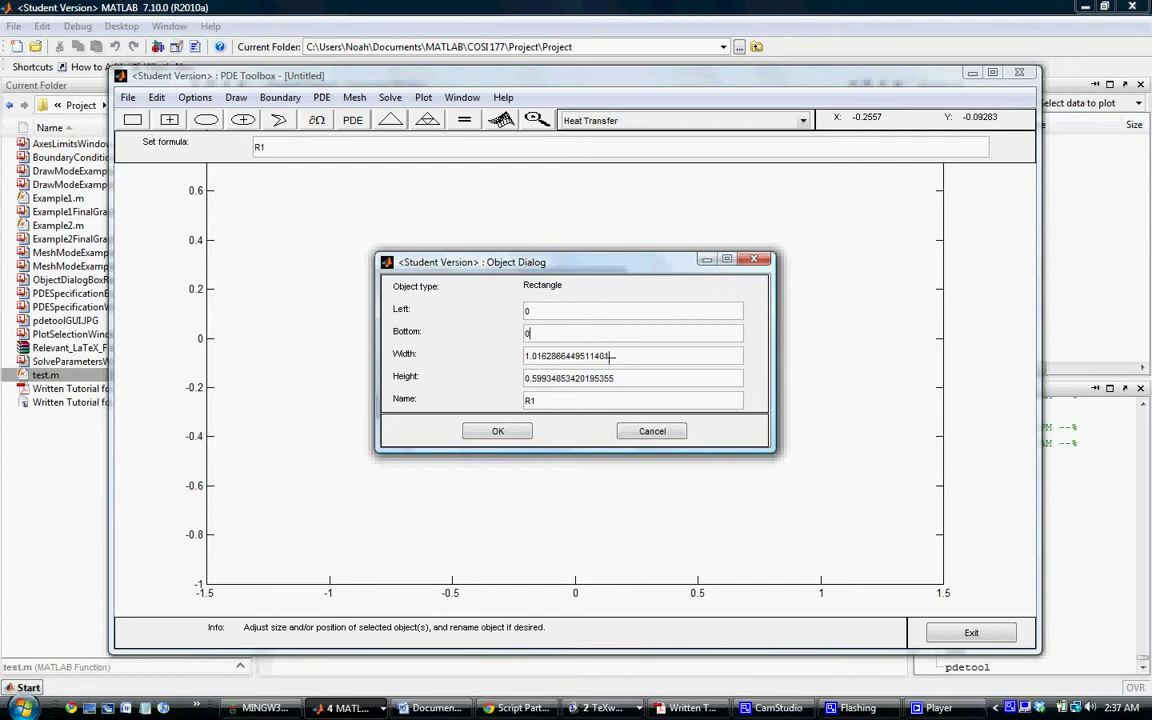
pyautogui.doubleClick(613, 356)
pyautogui.write('4')
pyautogui.doubleClick(598, 378)
pyautogui.write('2')
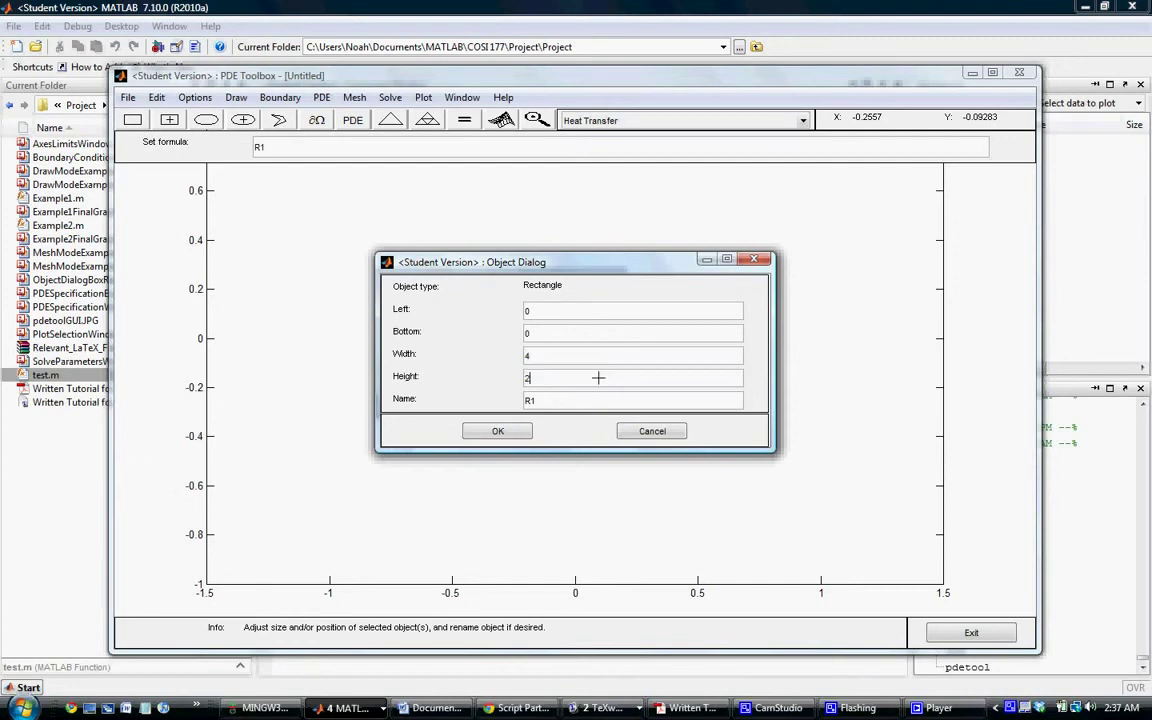
pyautogui.click(518, 428)
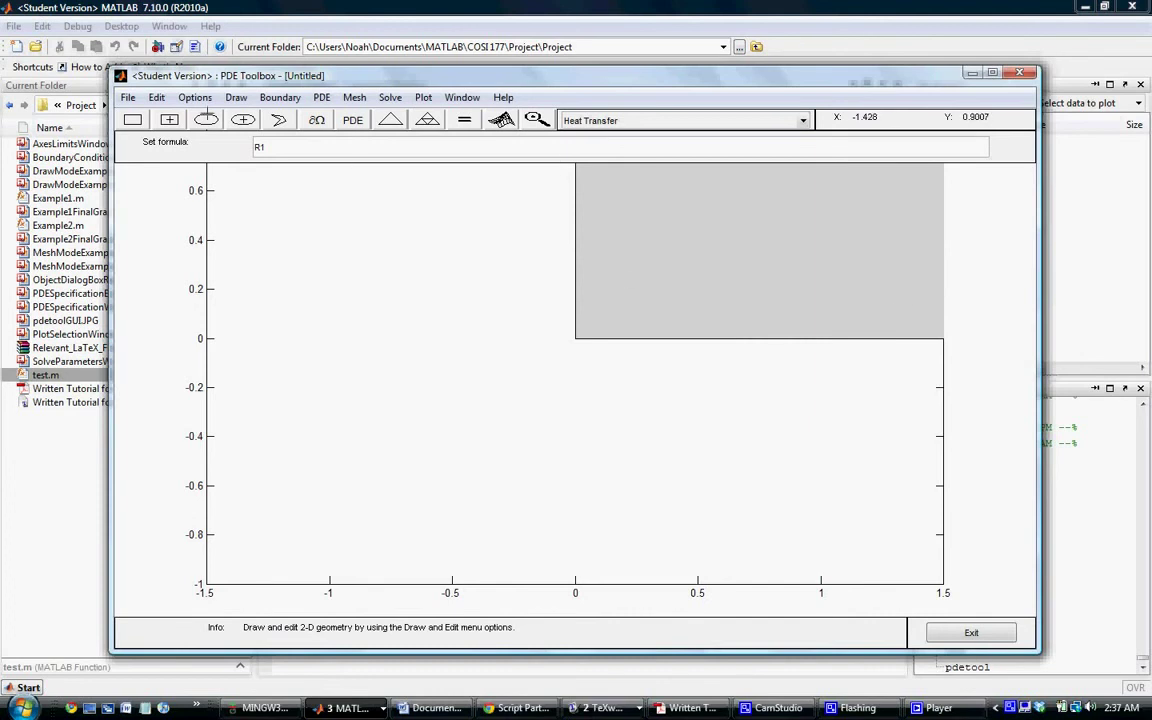
pyautogui.click(208, 97)
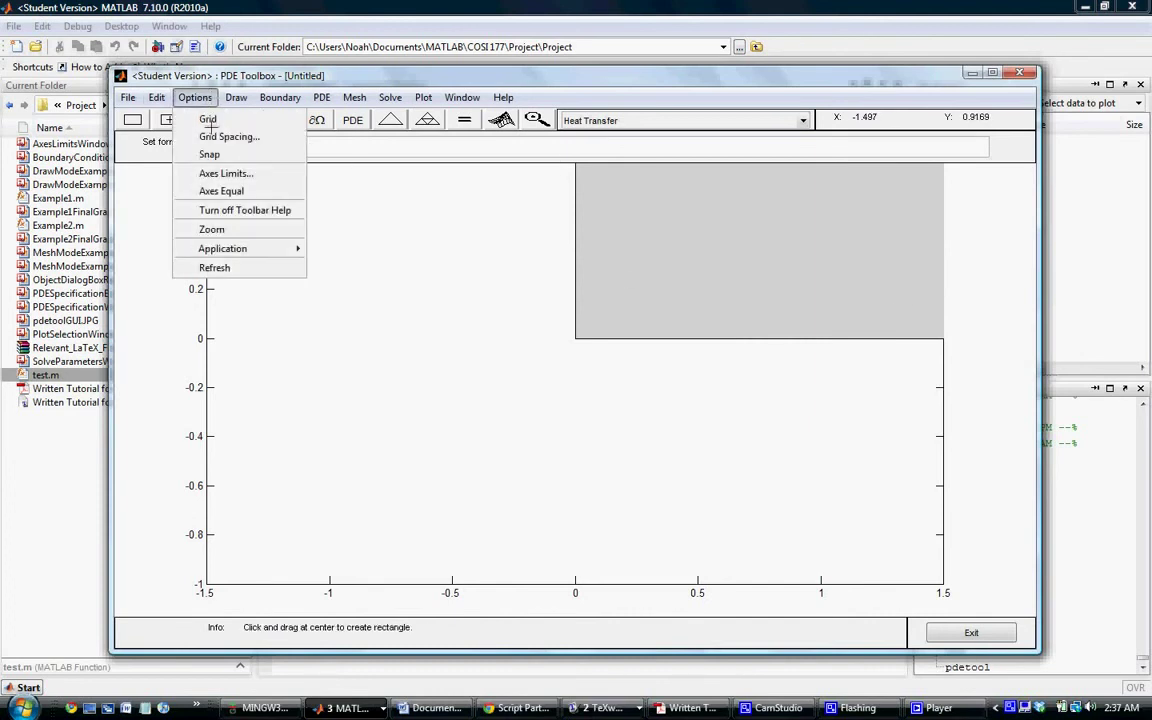
# Set the axes limits to an automatic x range and a y range of [0 5].
pyautogui.click(240, 173)
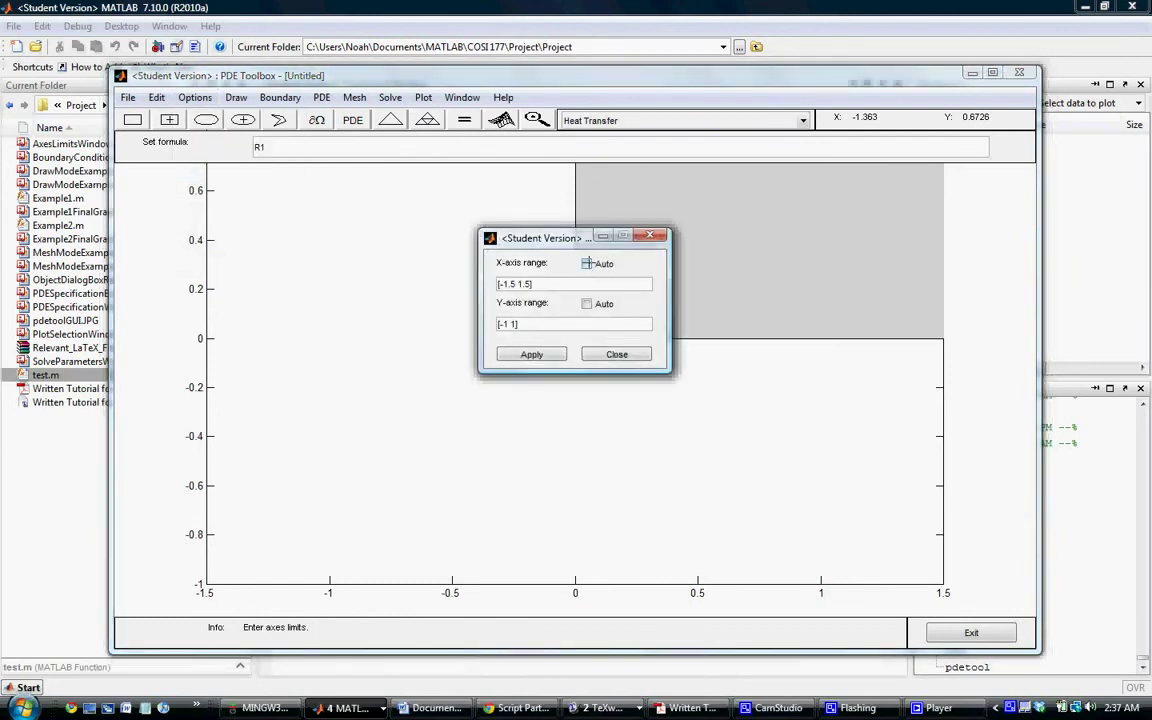
pyautogui.click(587, 263)
pyautogui.press('BackSpace')
pyautogui.press('BackSpace')
pyautogui.write('0')
pyautogui.click(531, 354)
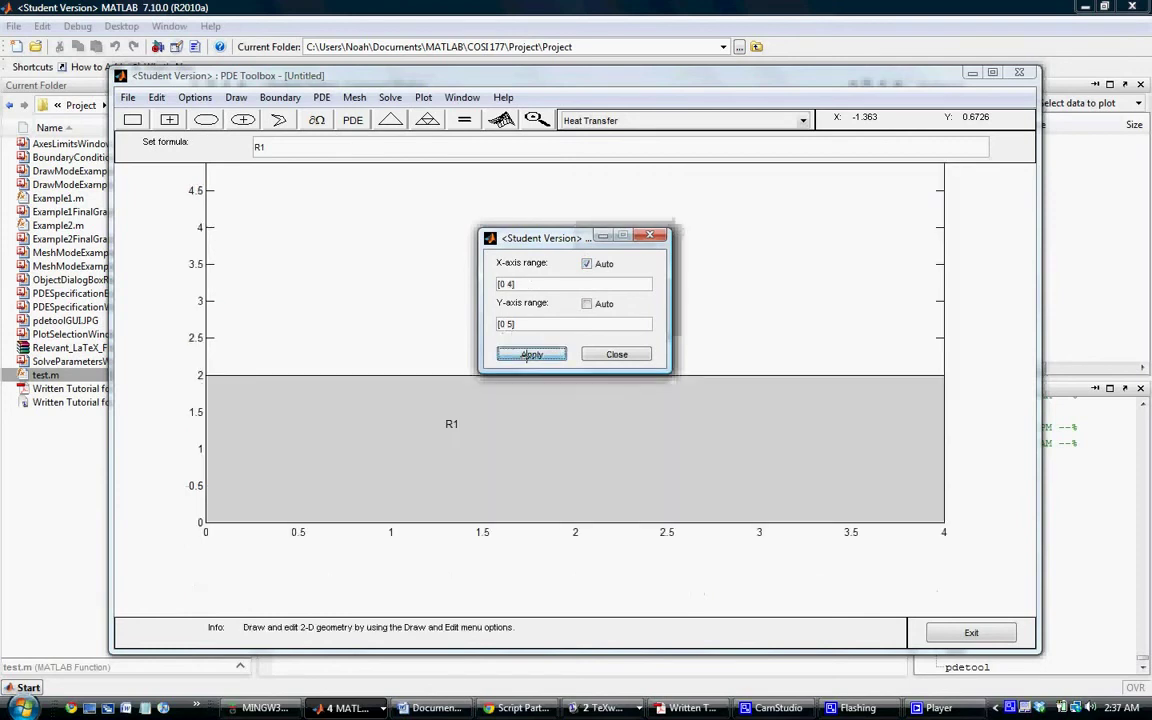
pyautogui.click(583, 354)
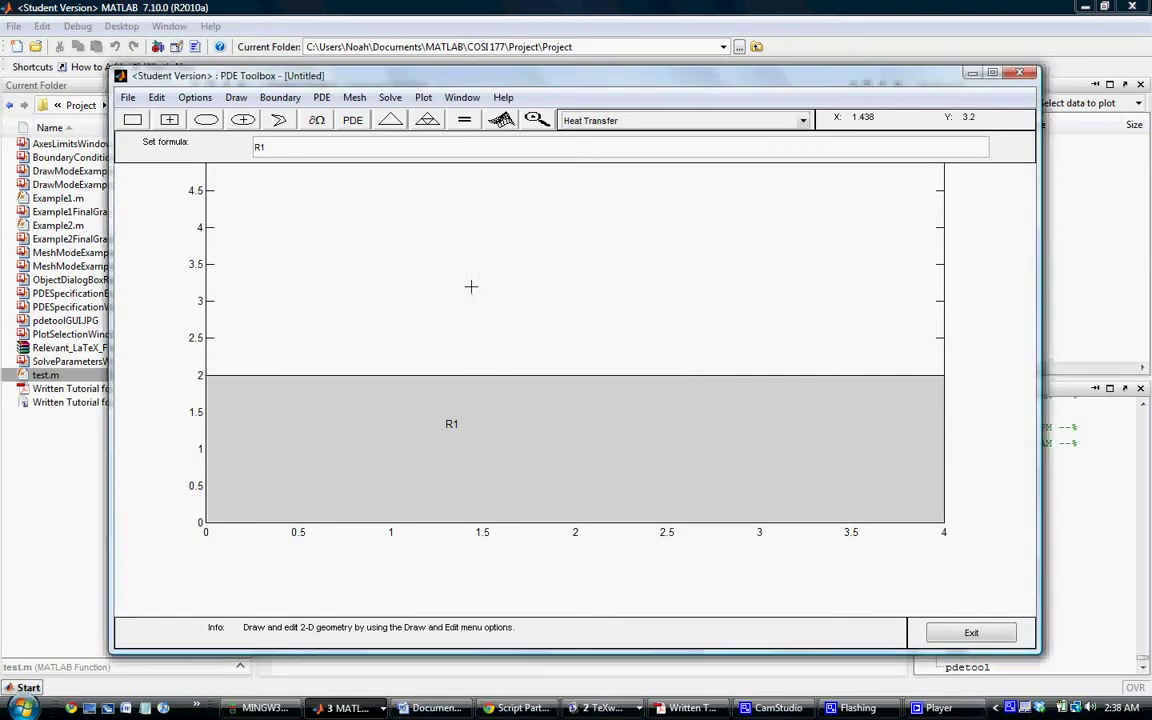
# Give both axes equal scaling and switch to boundary mode.
pyautogui.click(195, 97)
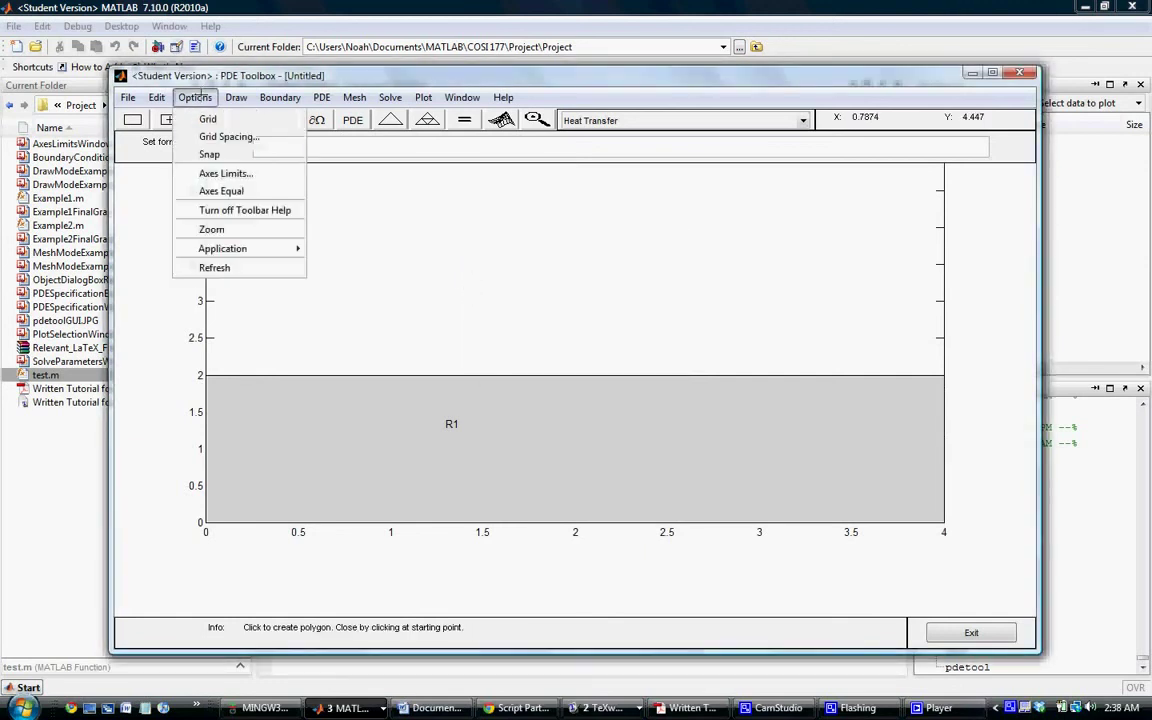
pyautogui.click(213, 188)
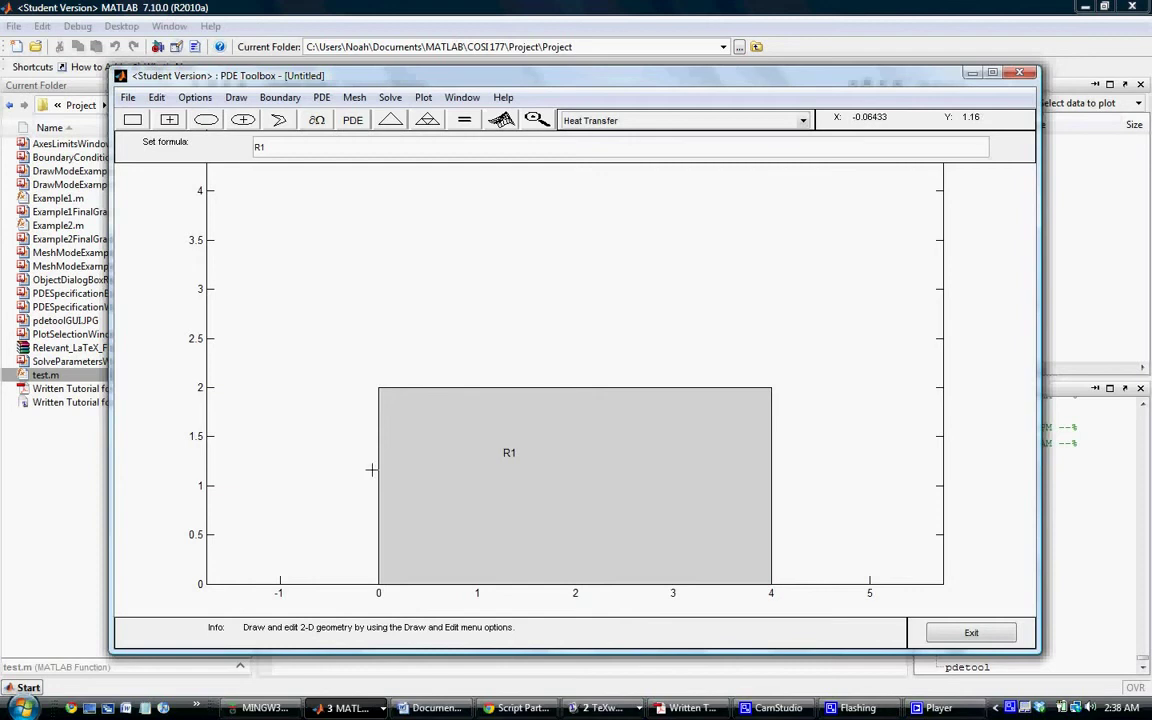
pyautogui.click(280, 97)
pyautogui.click(280, 97)
pyautogui.click(316, 120)
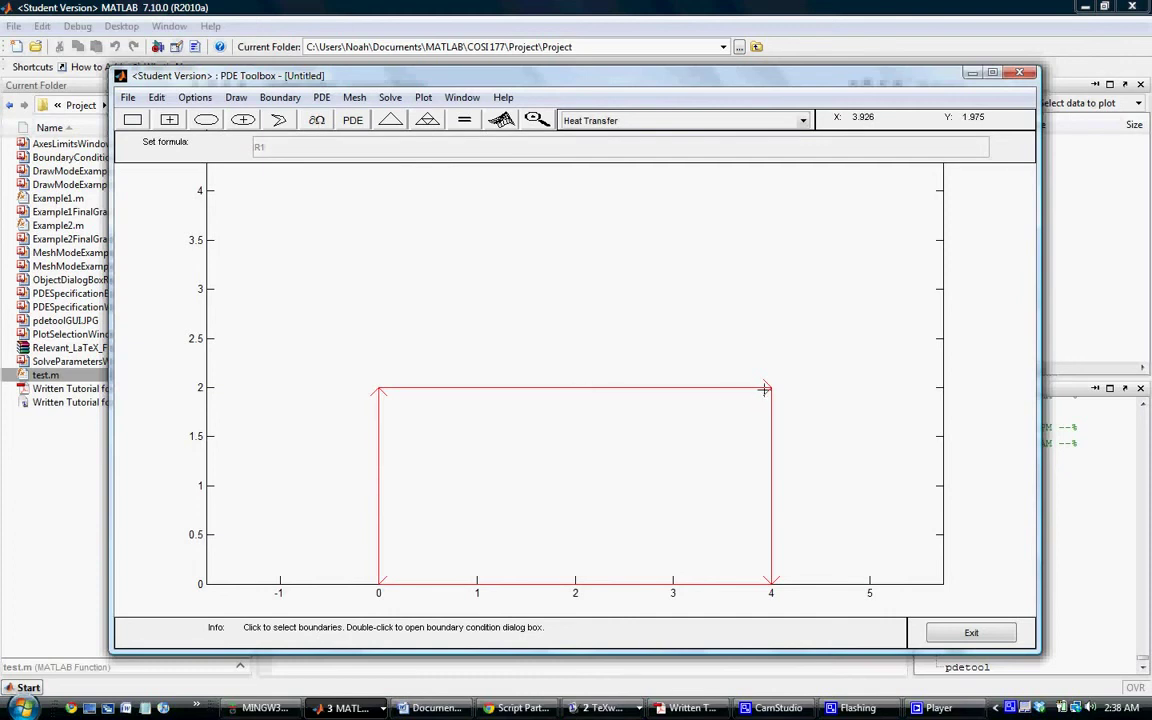
# Inspect the top and right edge conditions, leaving them as Dirichlet.
pyautogui.doubleClick(730, 388)
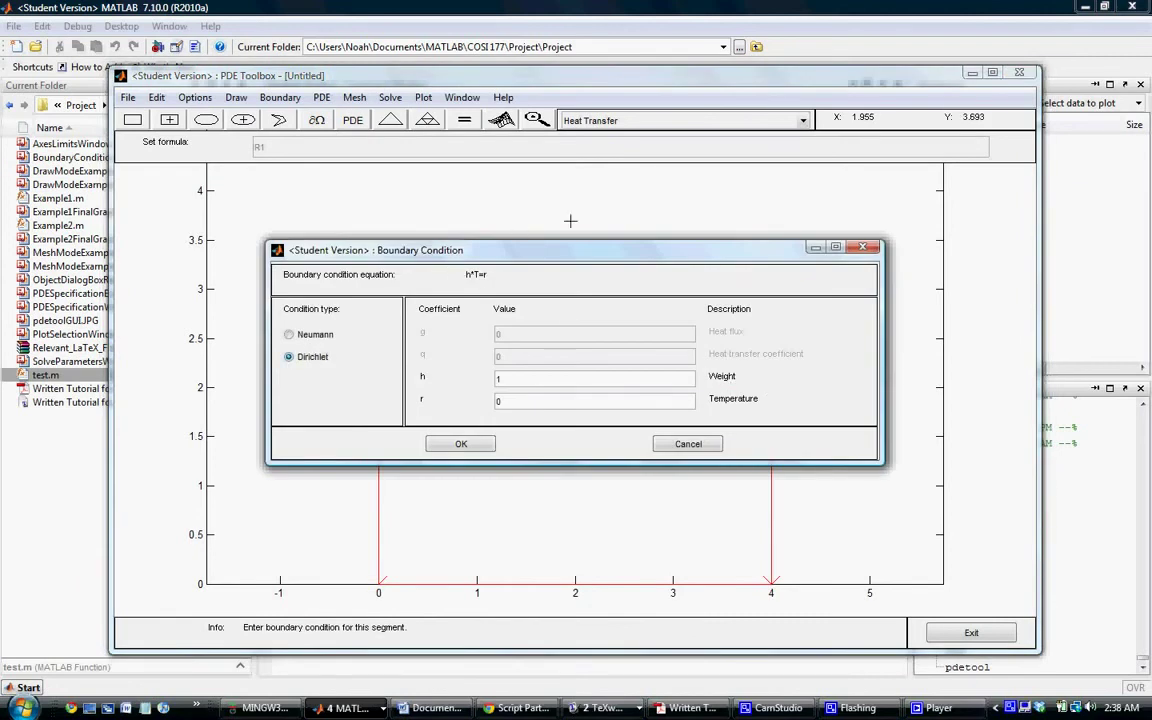
pyautogui.moveTo(580, 253); pyautogui.dragTo(528, 141)
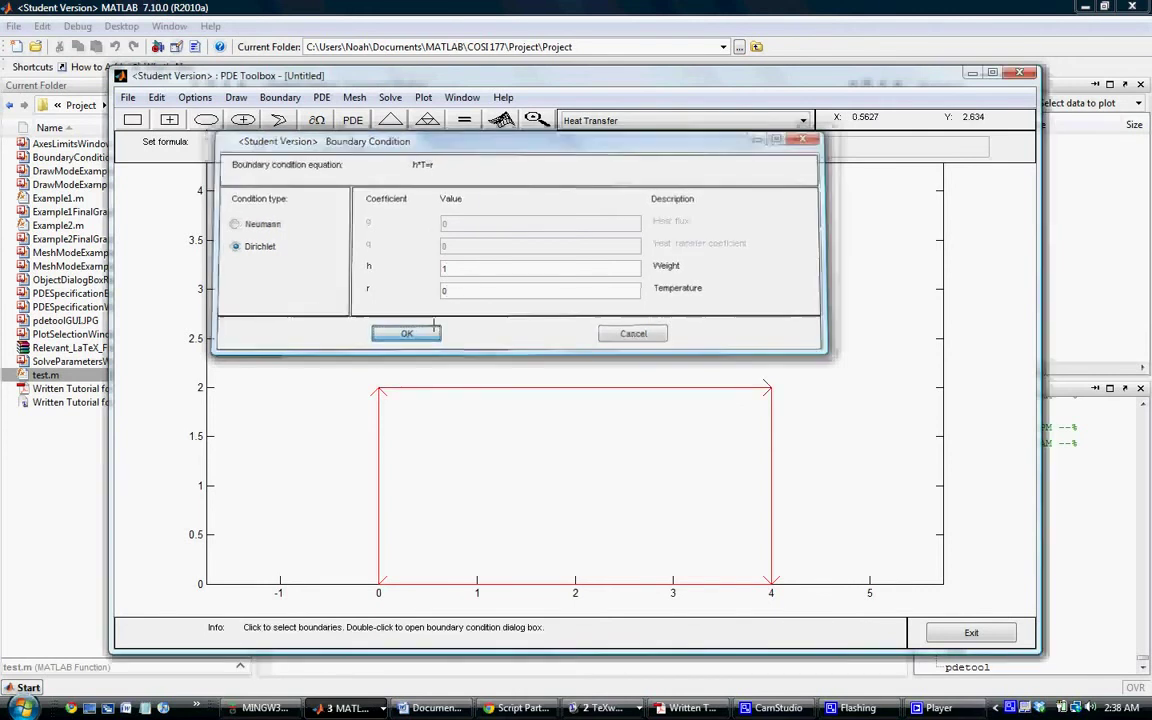
pyautogui.doubleClick(769, 429)
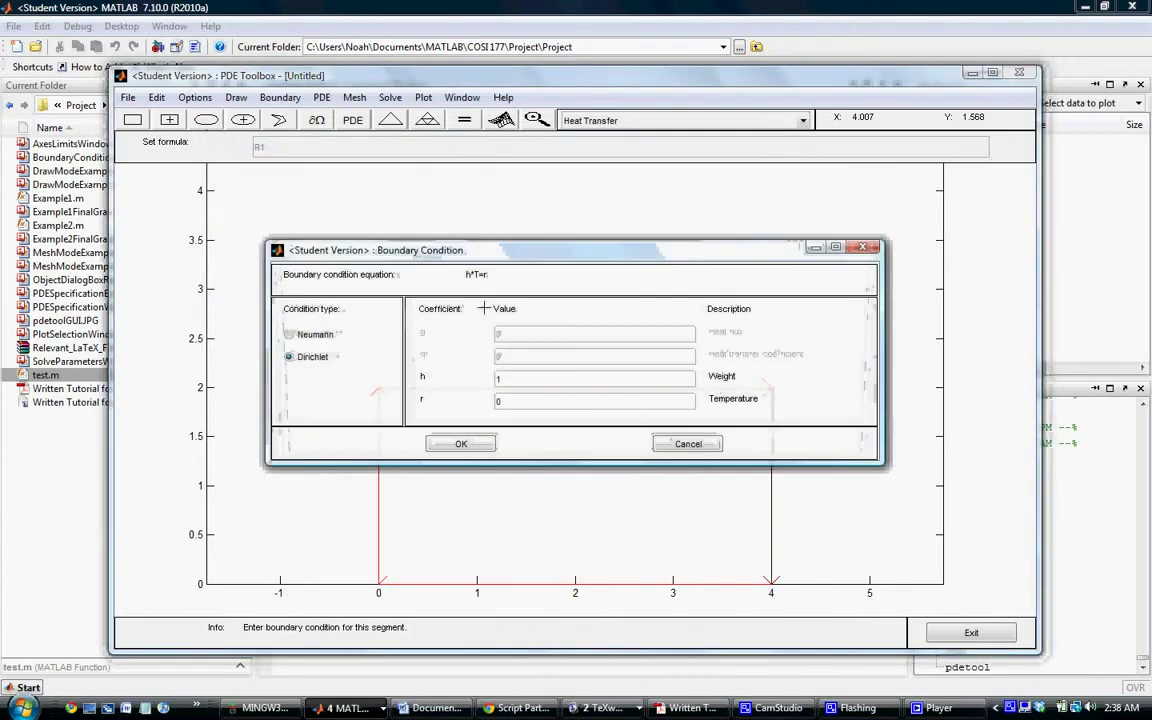
pyautogui.click(461, 444)
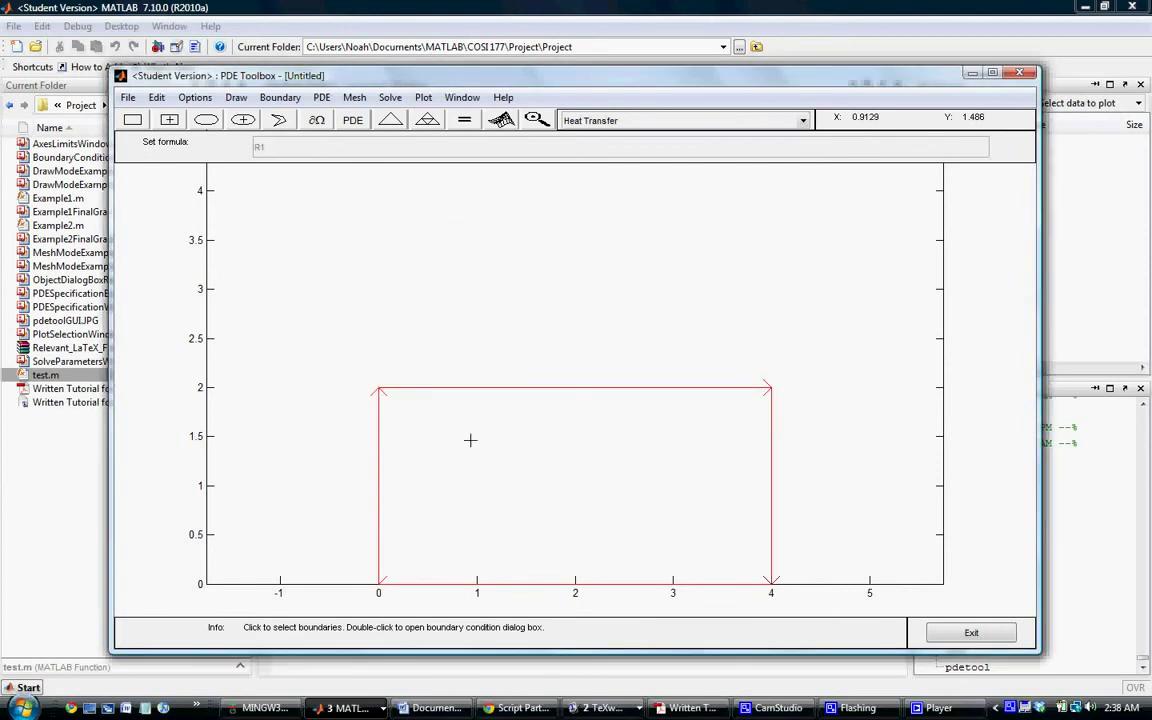
# Make the bottom edge a Neumann boundary with heat flux g = x.
pyautogui.doubleClick(536, 582)
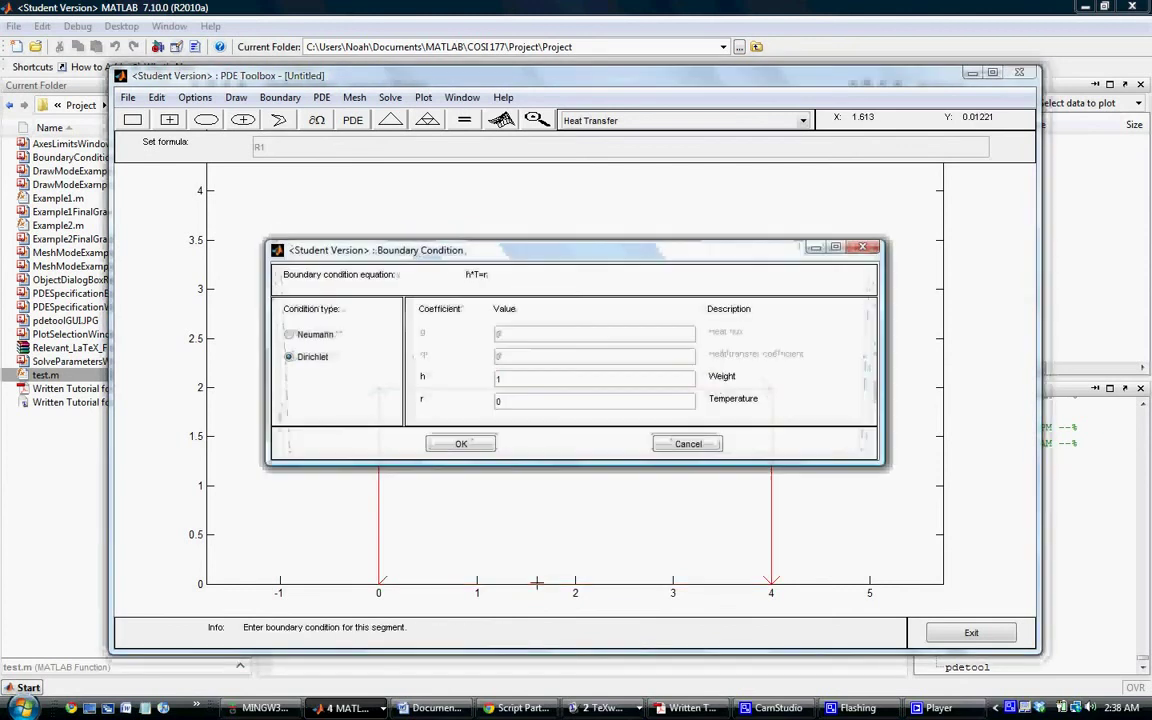
pyautogui.click(291, 335)
pyautogui.doubleClick(517, 335)
pyautogui.write('x')
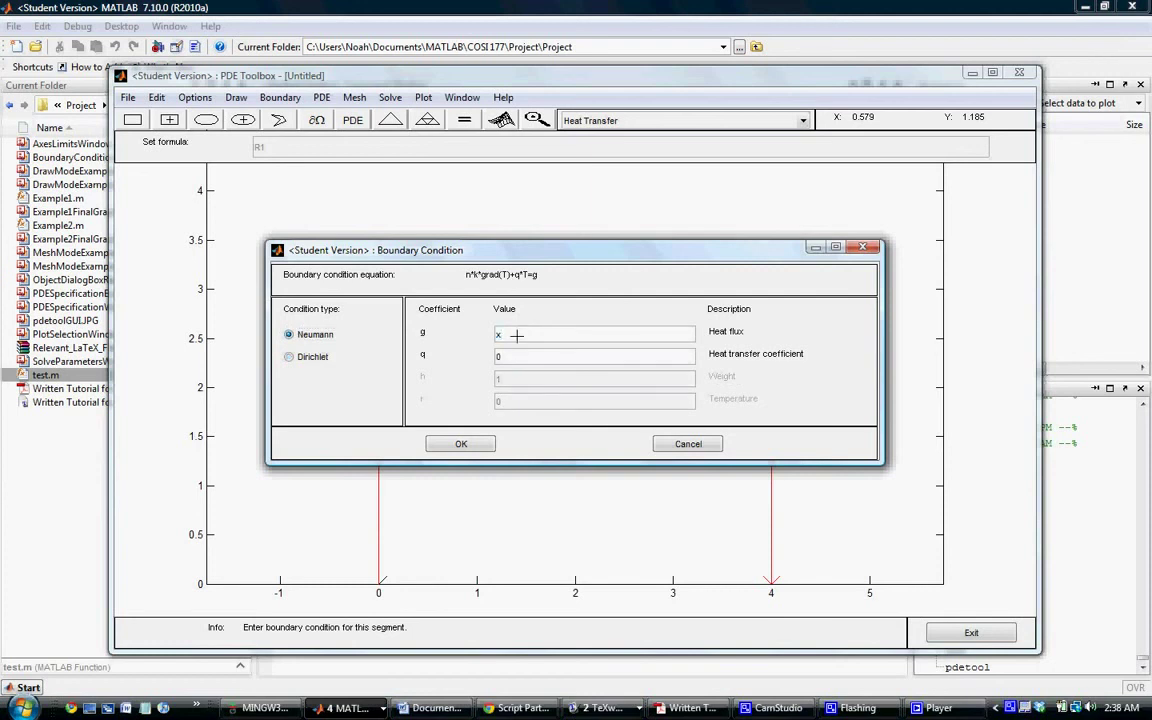
pyautogui.click(477, 437)
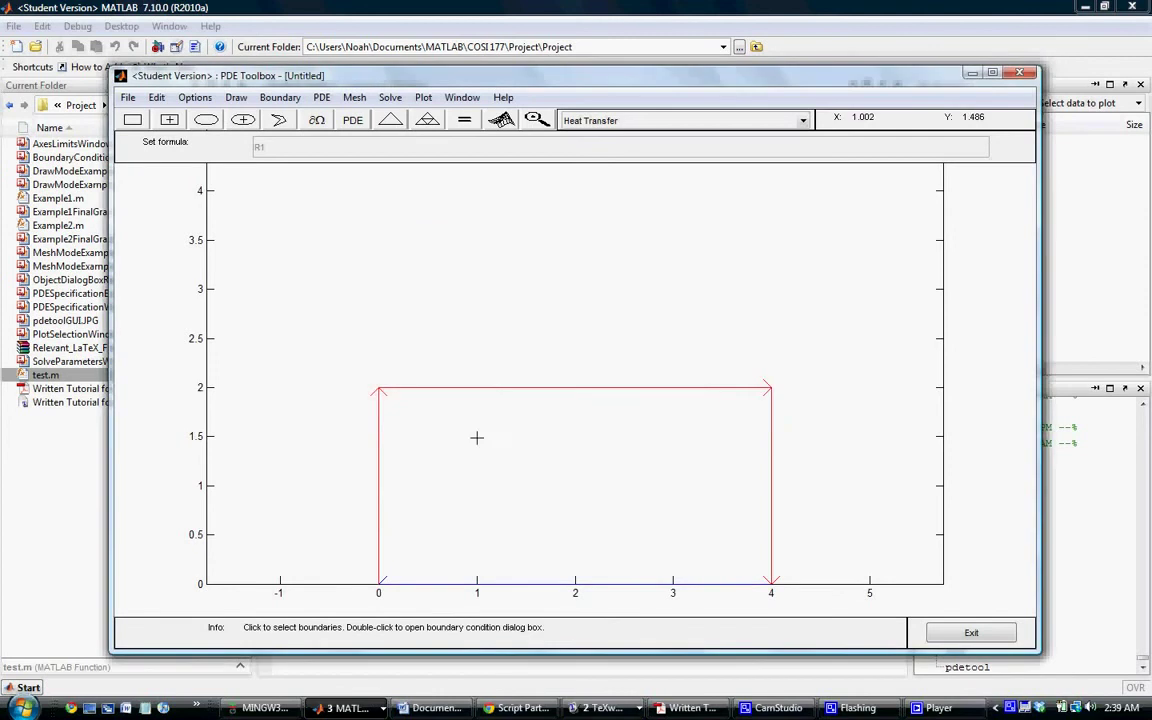
# Make the left edge a Neumann boundary with heat flux g = 1.
pyautogui.click(379, 480)
pyautogui.doubleClick(379, 480)
pyautogui.click(290, 334)
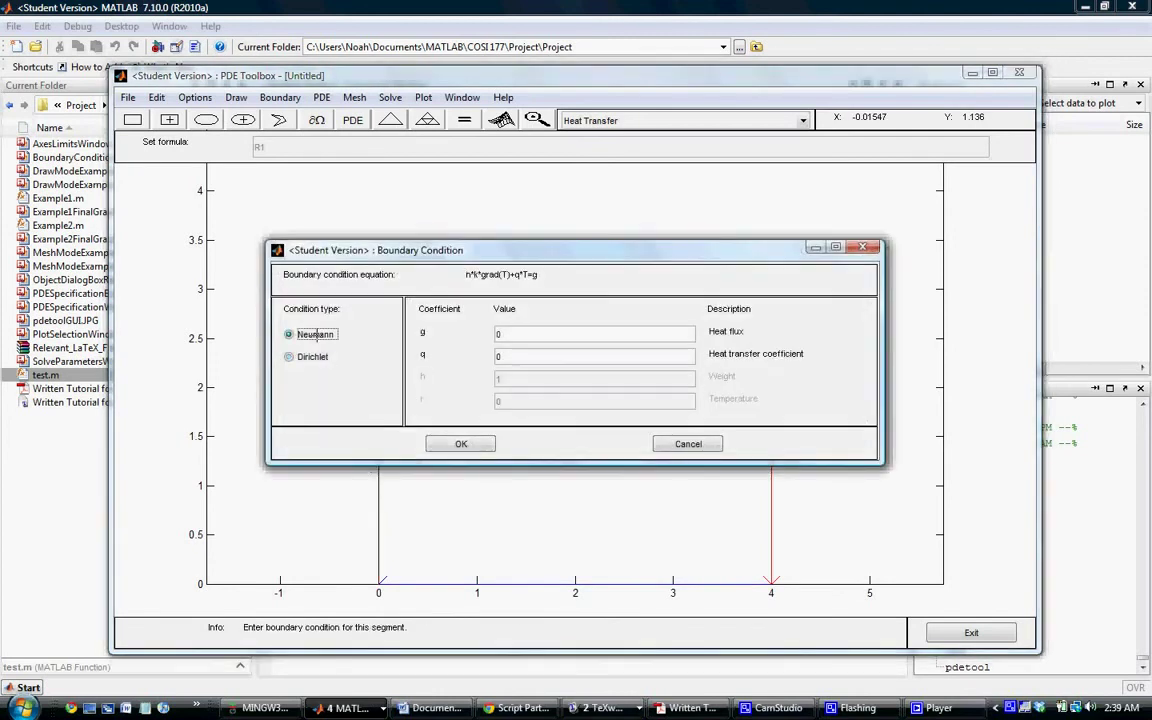
pyautogui.doubleClick(513, 330)
pyautogui.write('1')
pyautogui.click(474, 440)
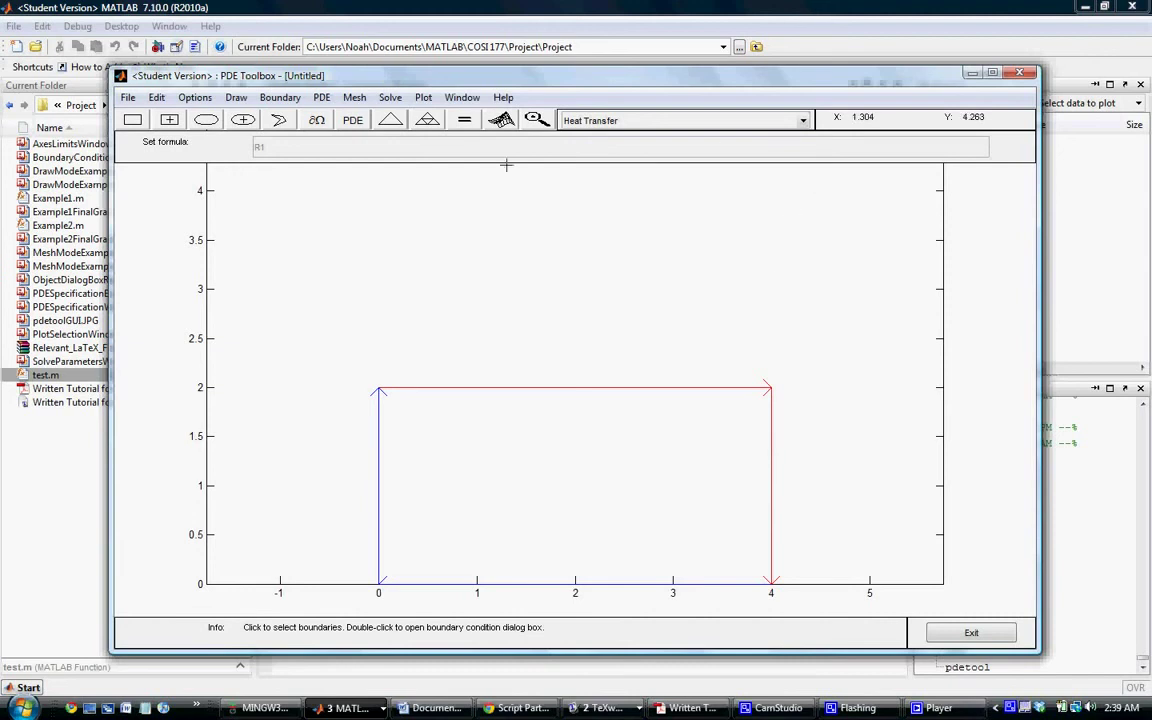
# Set the solve times to linspace(0,5,10), keeping u(t0) 0.0 and tolerances 0.01/0.001.
pyautogui.click(390, 98)
pyautogui.click(427, 138)
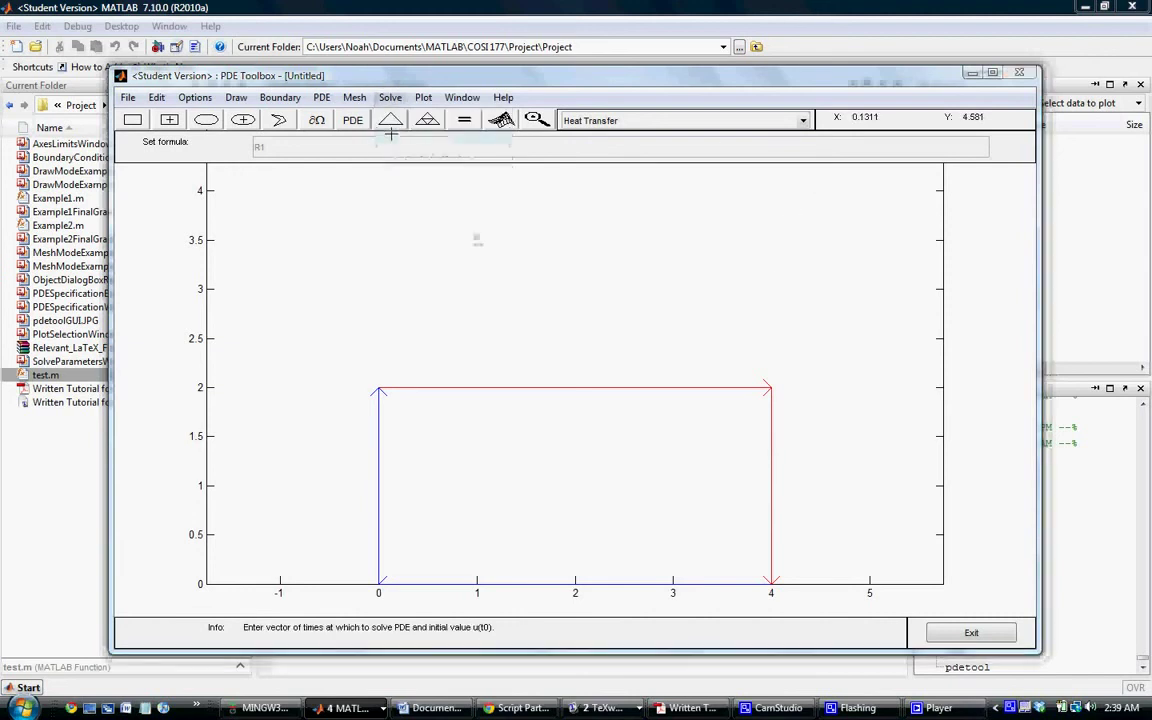
pyautogui.doubleClick(522, 286)
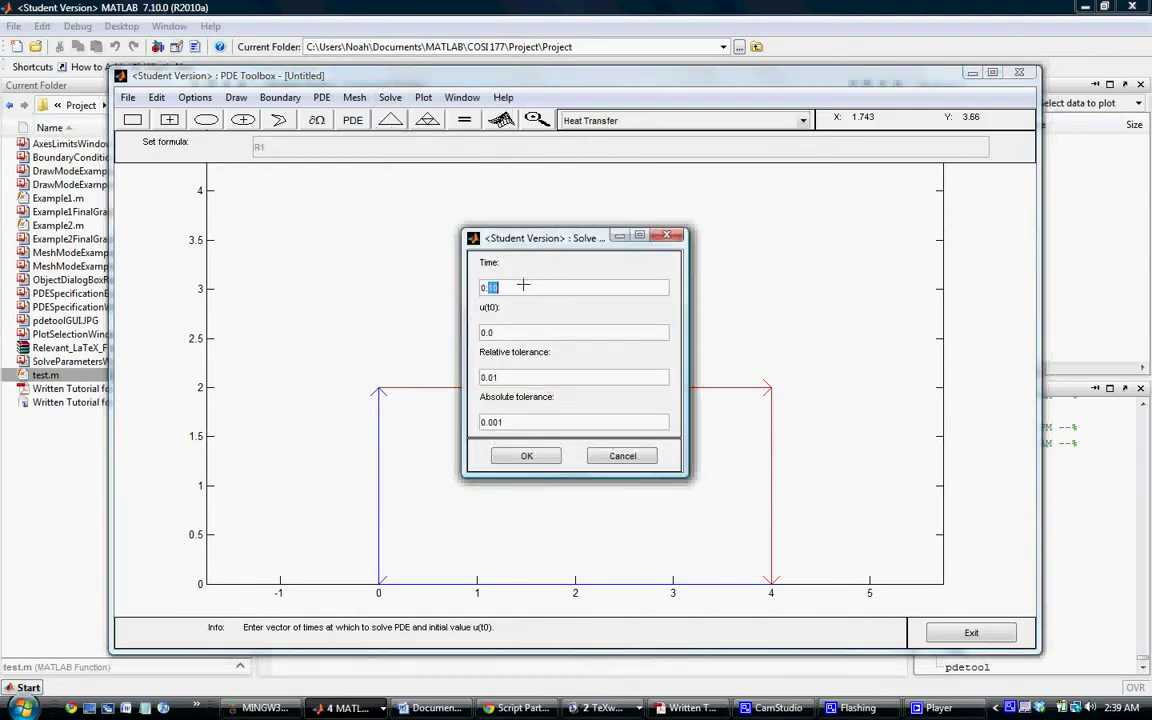
pyautogui.press('BackSpace')
pyautogui.press('BackSpace')
pyautogui.press('BackSpace')
pyautogui.write('linspace(0,5,10')
pyautogui.doubleClick(526, 289)
pyautogui.click(526, 290)
pyautogui.click(516, 333)
pyautogui.click(553, 378)
pyautogui.click(526, 456)
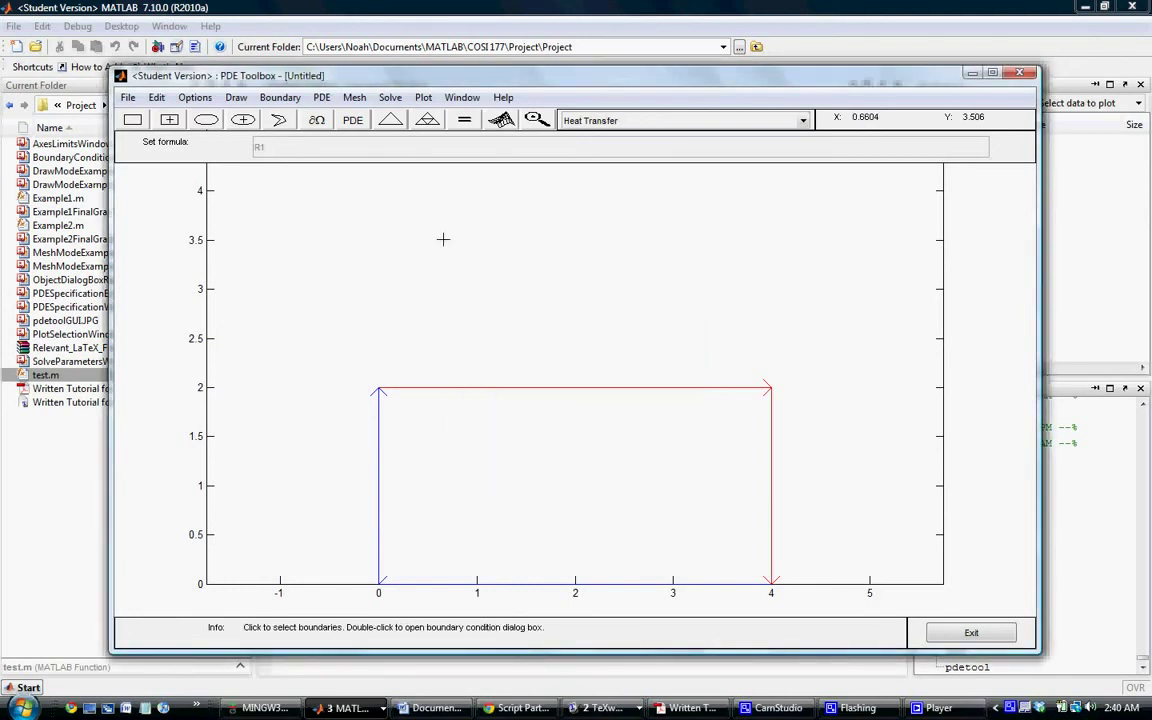
# Initialize the triangular mesh on rectangle R1.
pyautogui.click(356, 100)
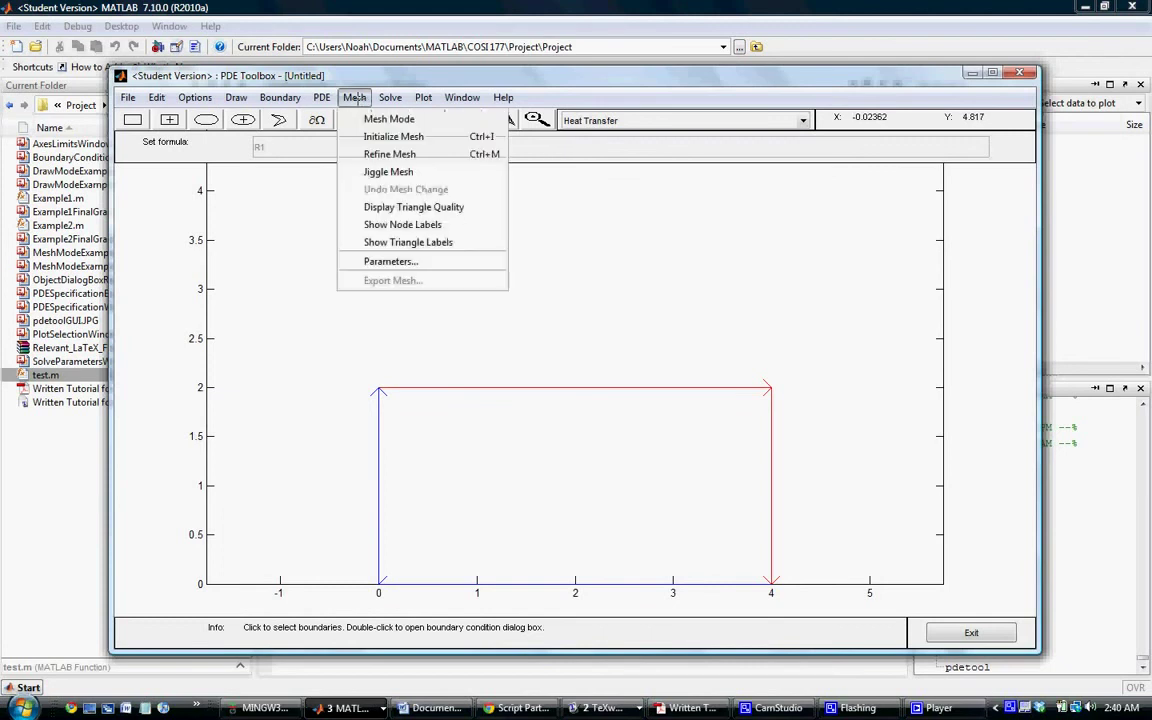
pyautogui.click(356, 99)
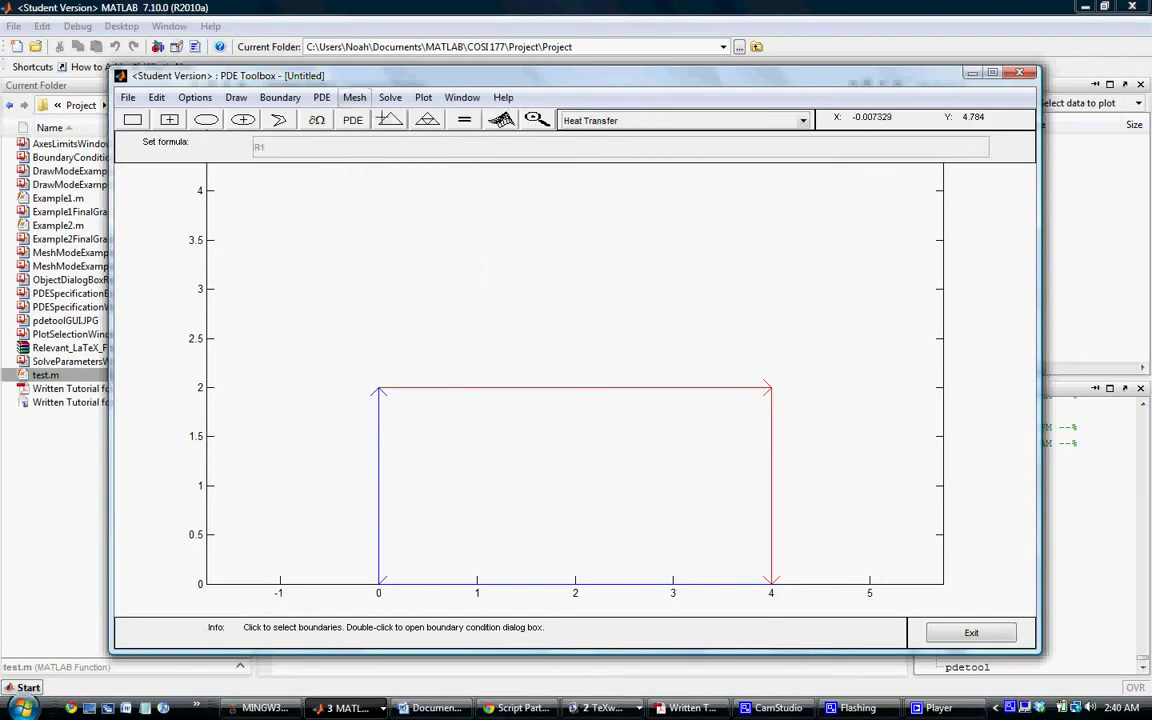
pyautogui.click(356, 99)
pyautogui.click(370, 112)
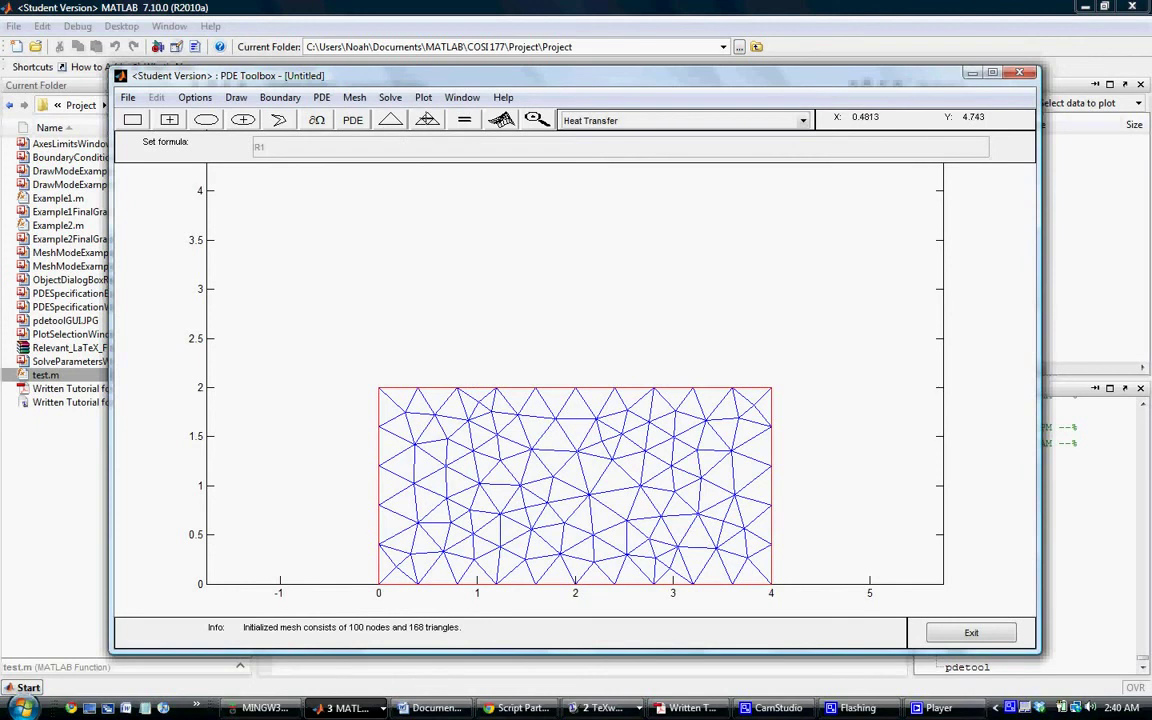
# Refine the mesh to 367 nodes and 672 triangles.
pyautogui.click(355, 97)
pyautogui.click(356, 97)
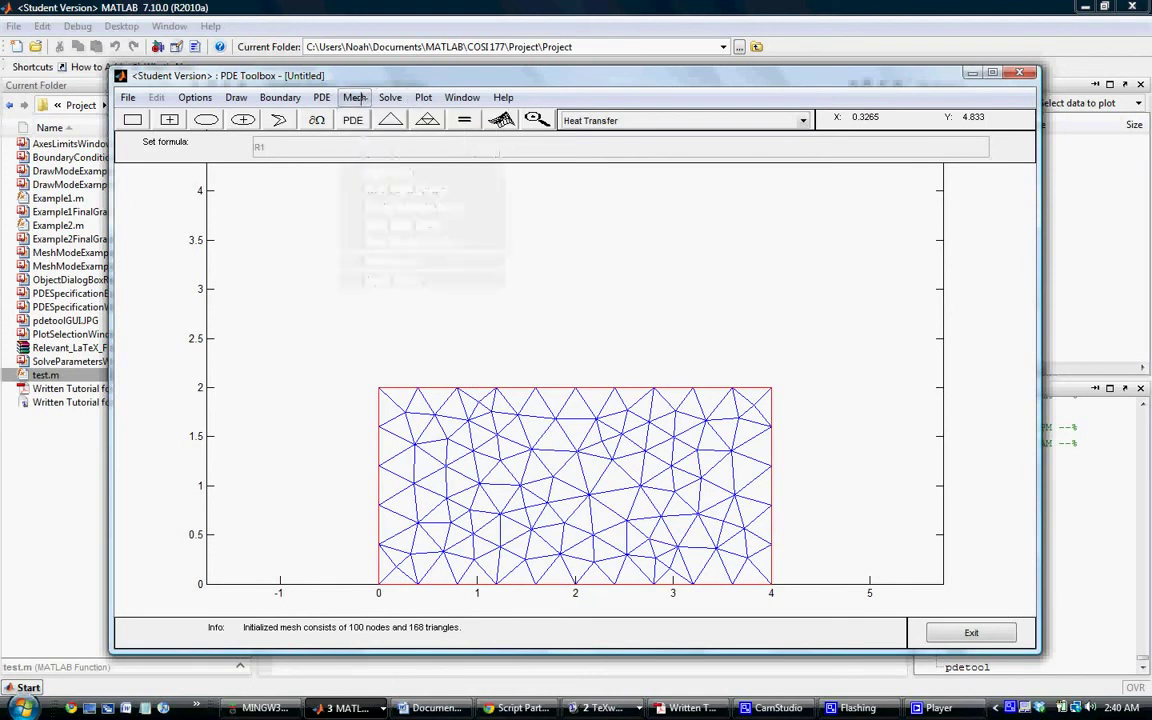
pyautogui.click(355, 97)
pyautogui.click(370, 153)
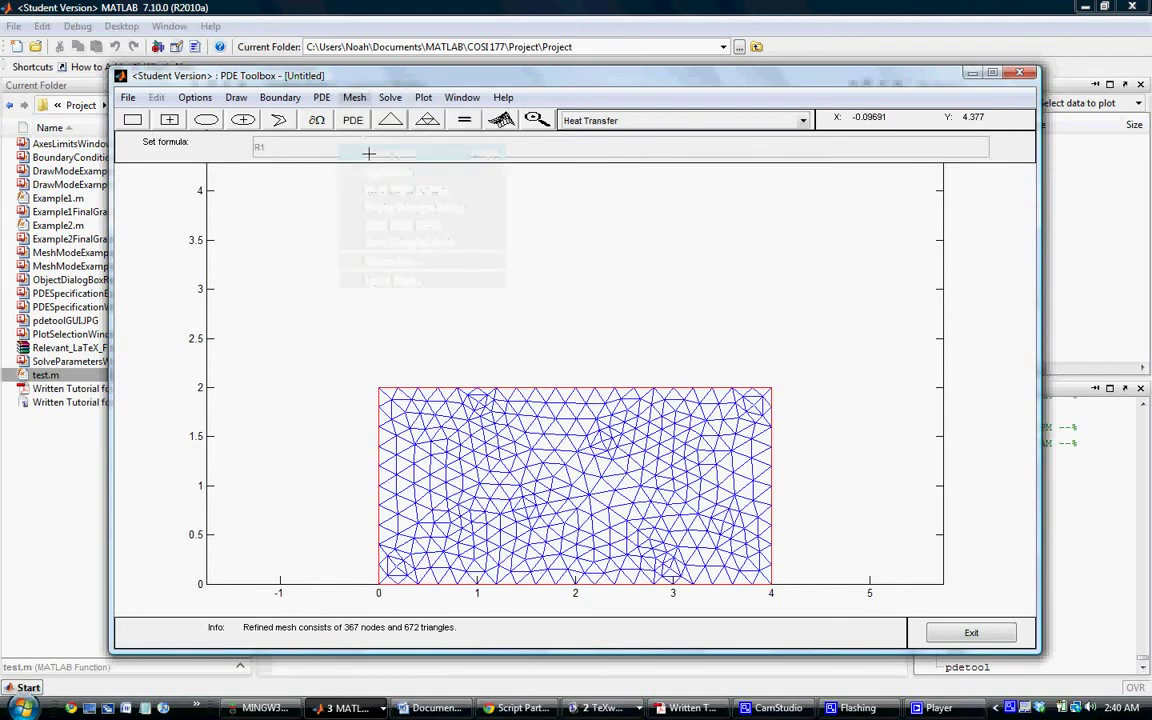
# Jiggle the mesh twice to even out the triangles.
pyautogui.click(355, 98)
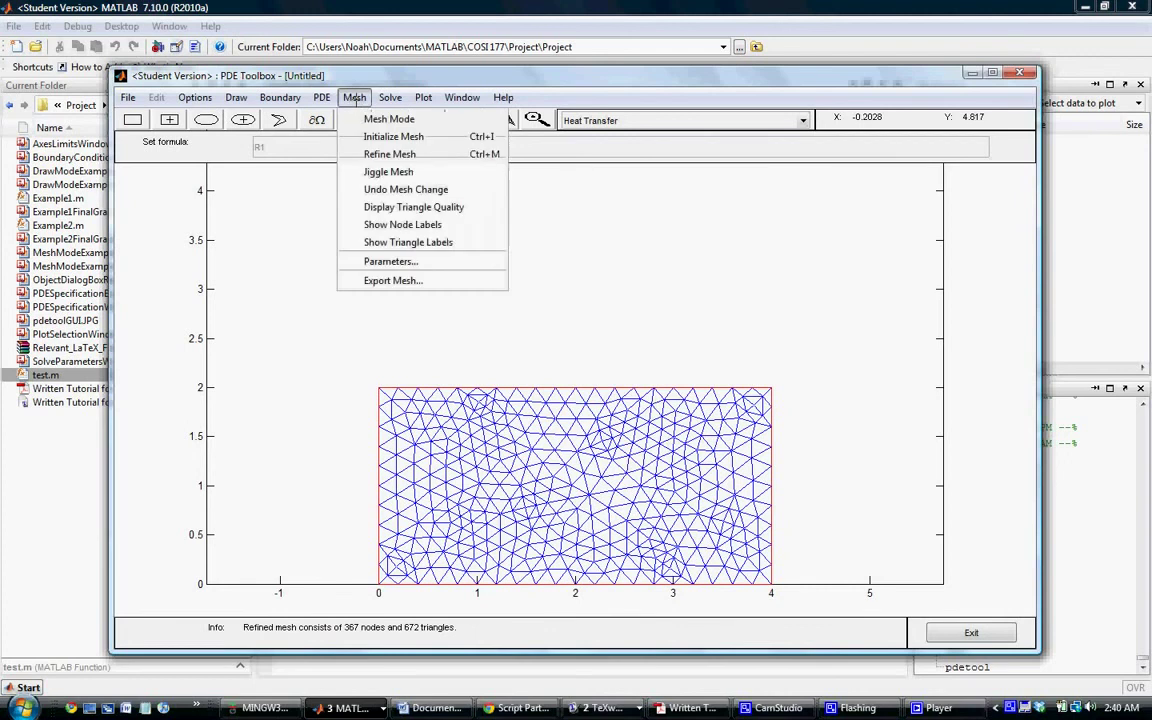
pyautogui.click(367, 171)
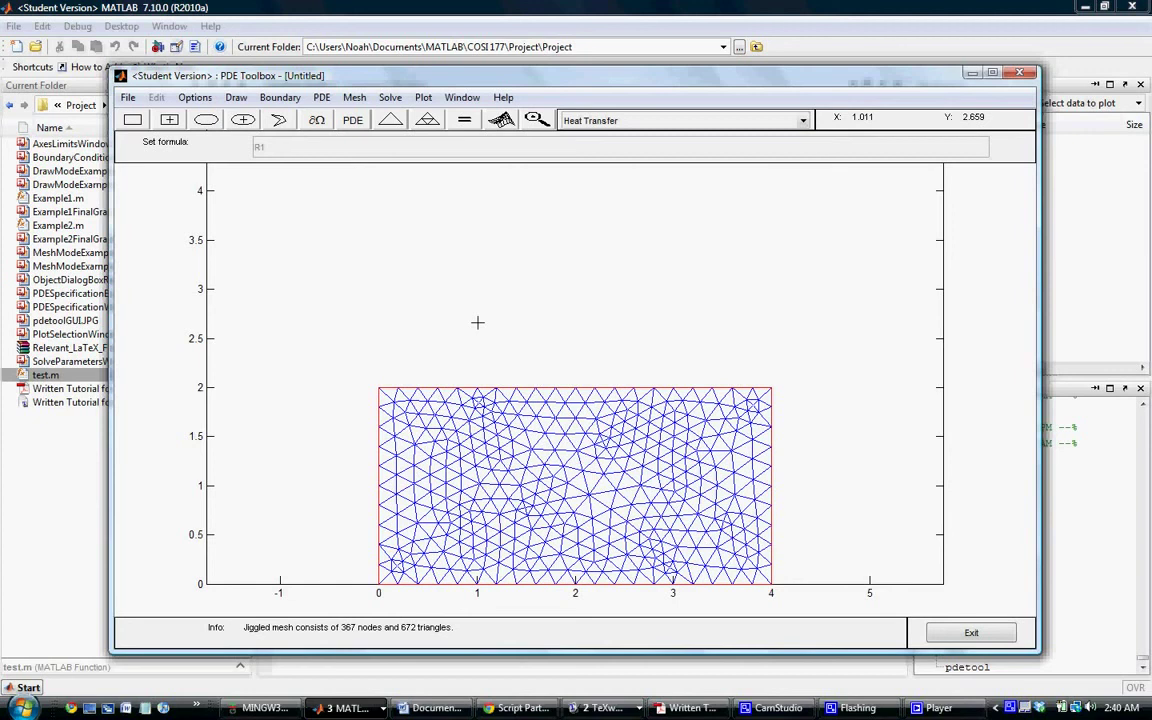
pyautogui.click(354, 97)
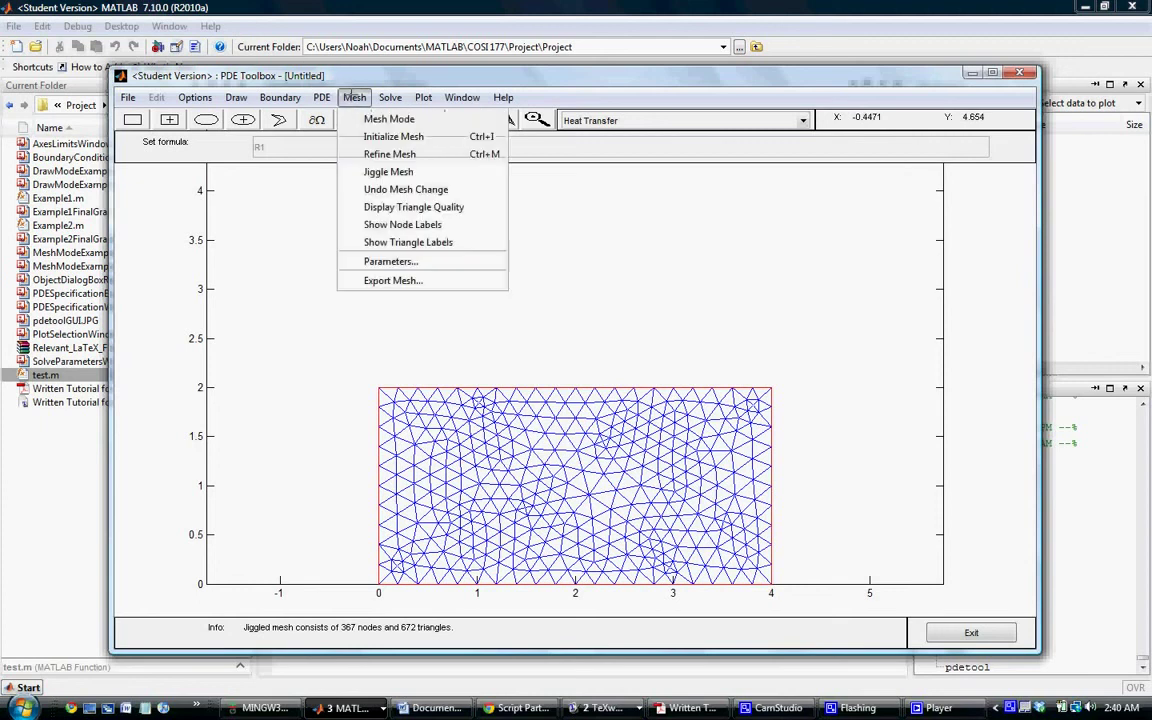
pyautogui.click(378, 172)
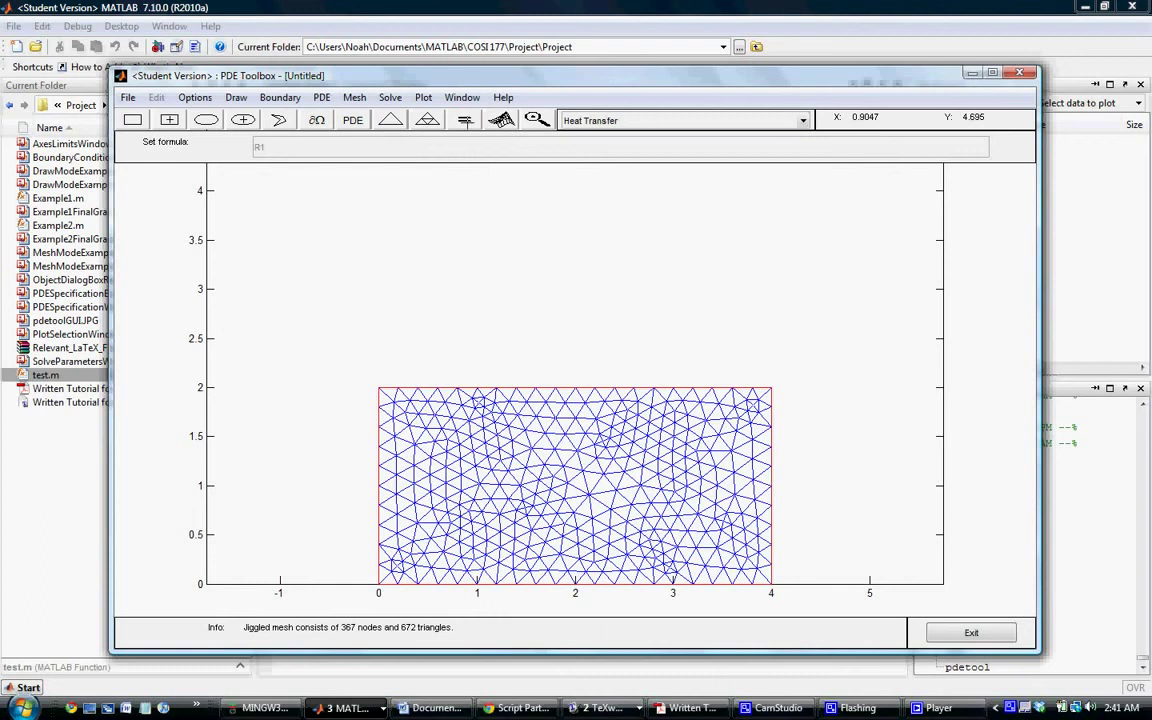
pyautogui.click(390, 97)
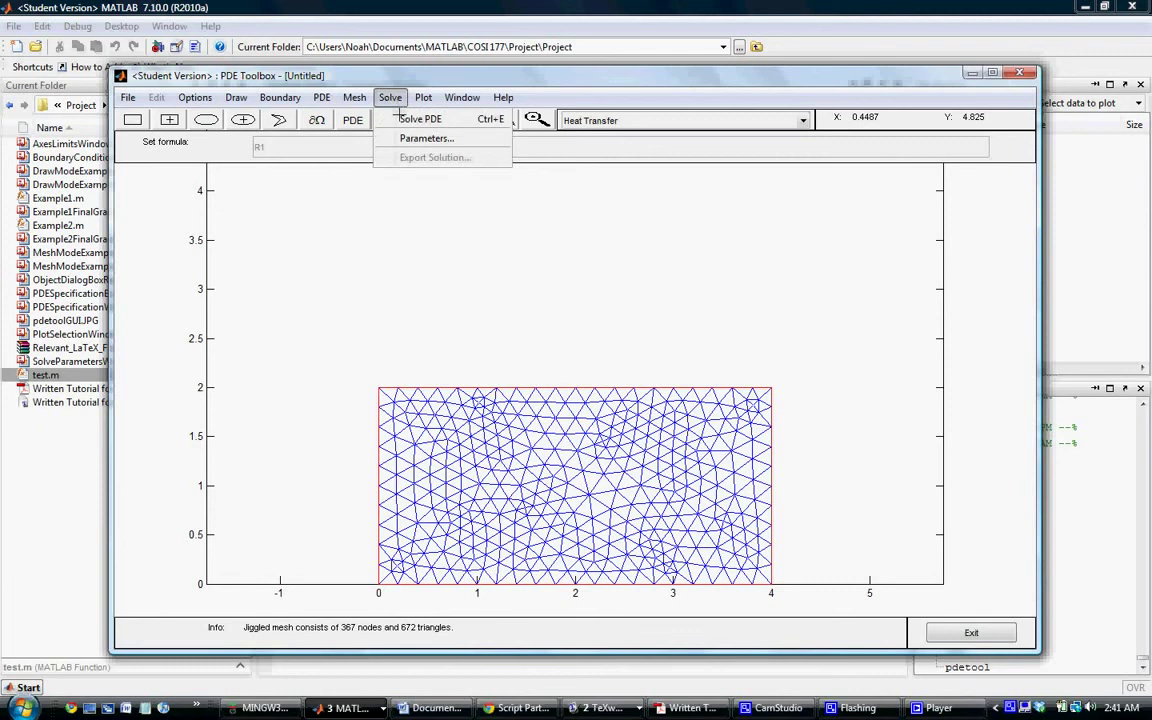
# Solve the heat PDE, showing the temperature colour plot at Time=5.
pyautogui.click(400, 118)
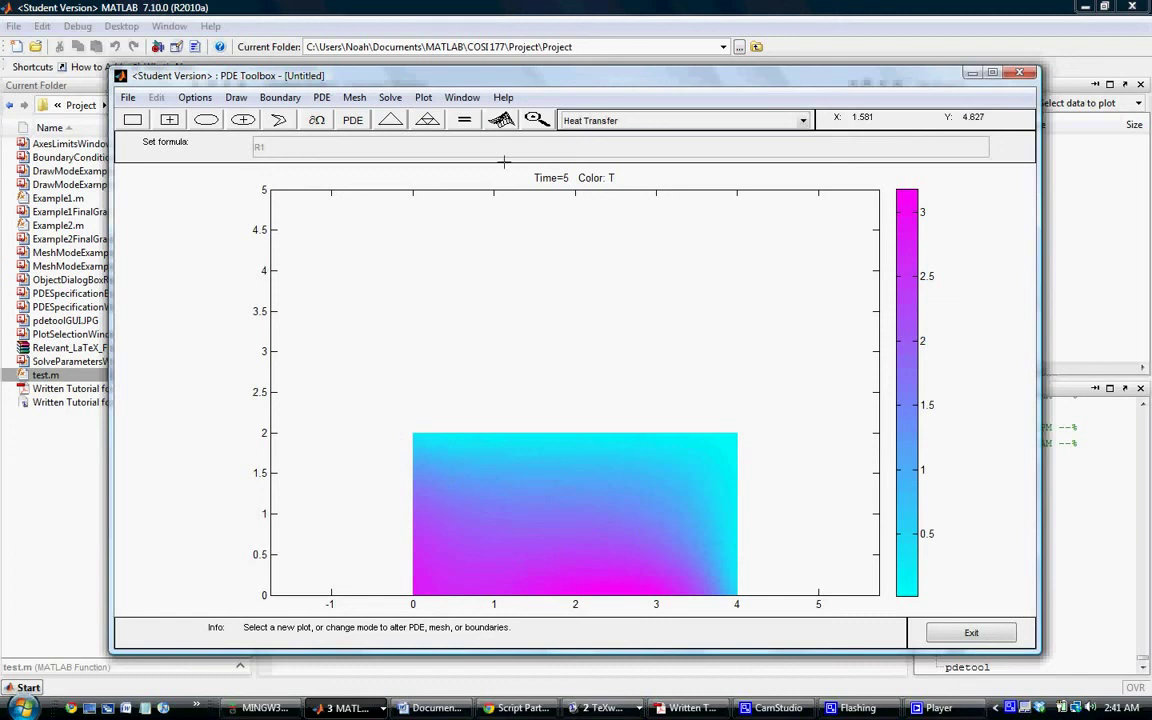
pyautogui.click(466, 99)
# Plot temperature as a coloured 3-D height surface with contours, rotate it, then close the figure.
pyautogui.moveTo(423, 97)
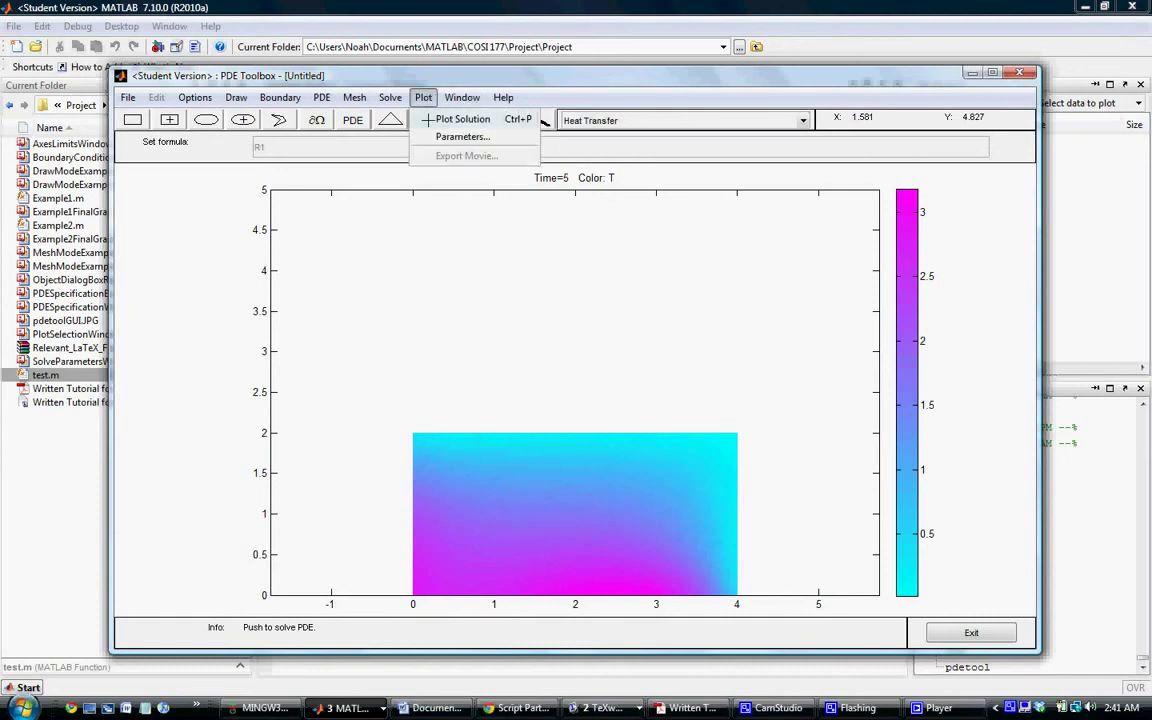
pyautogui.click(432, 134)
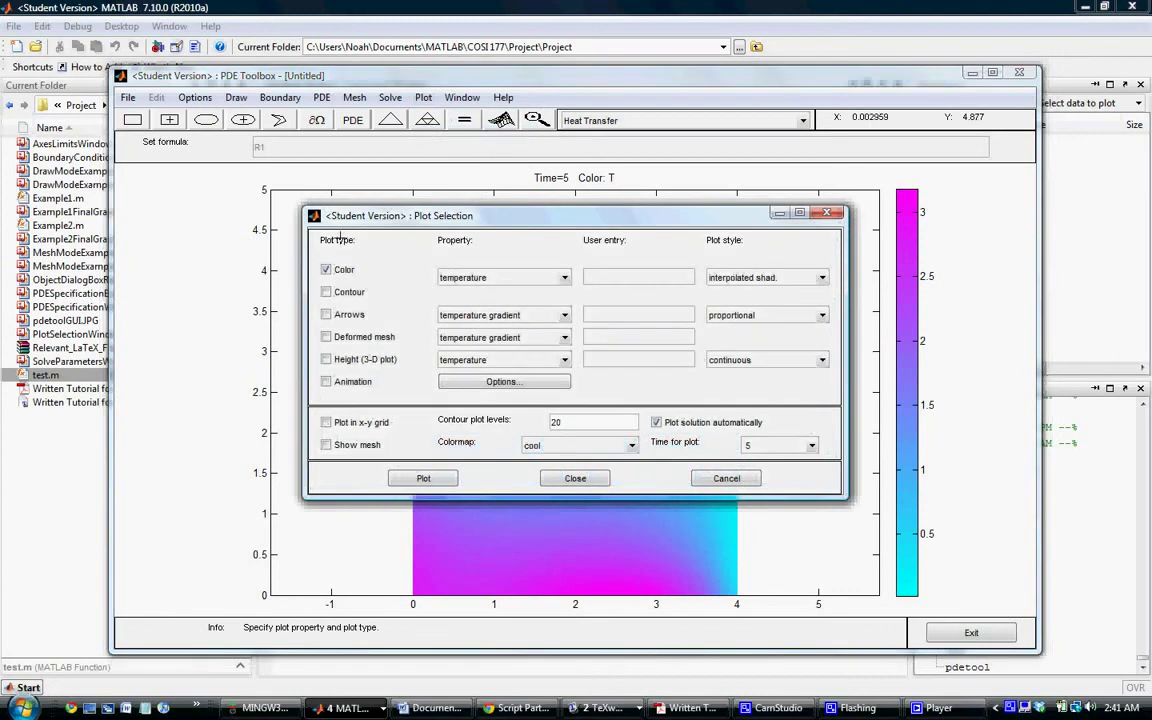
pyautogui.click(337, 359)
pyautogui.click(326, 291)
pyautogui.click(415, 479)
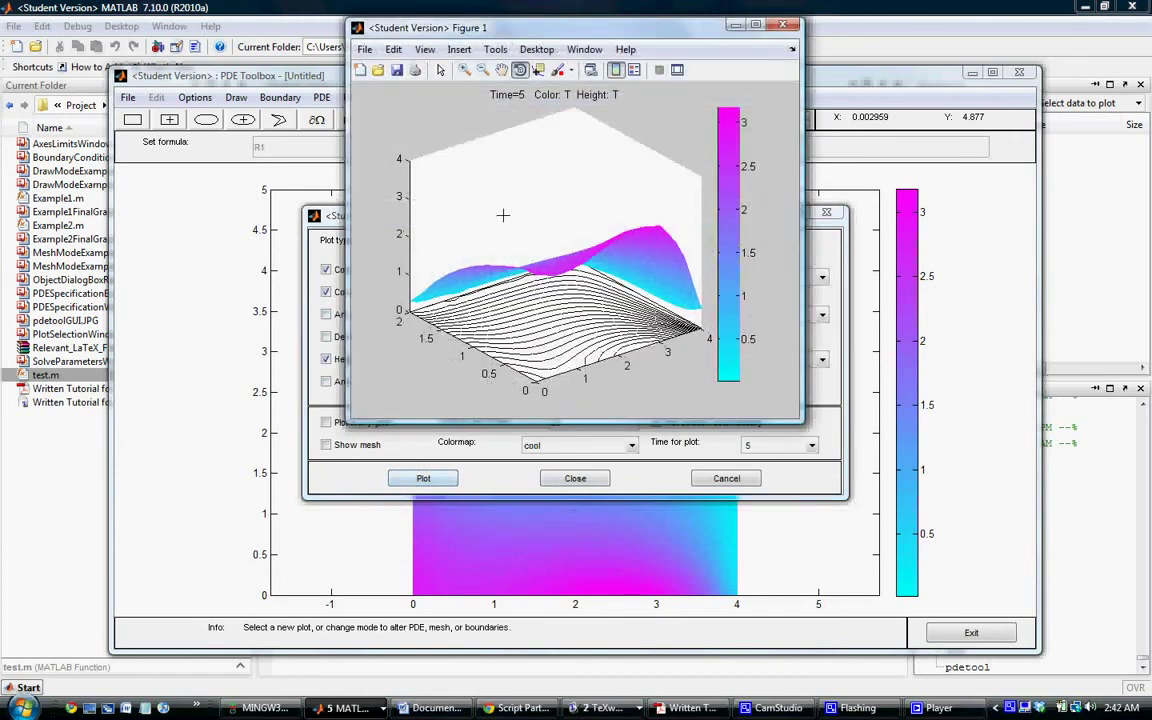
pyautogui.moveTo(503, 215); pyautogui.dragTo(660, 300)
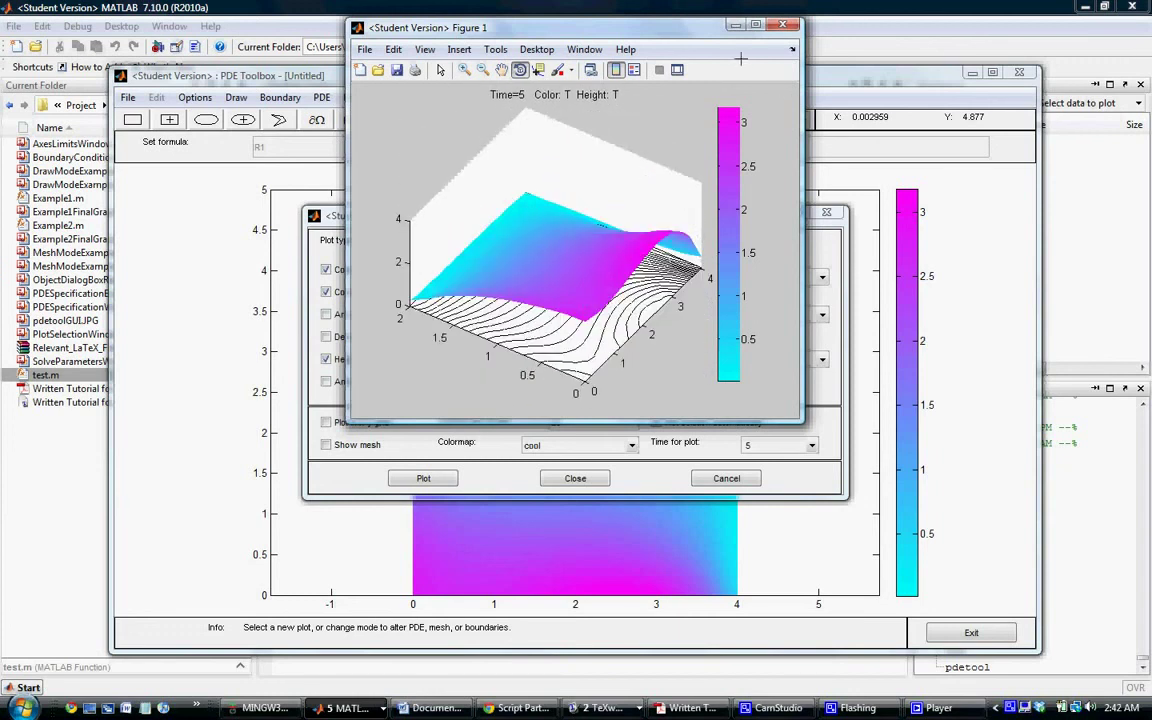
pyautogui.click(789, 24)
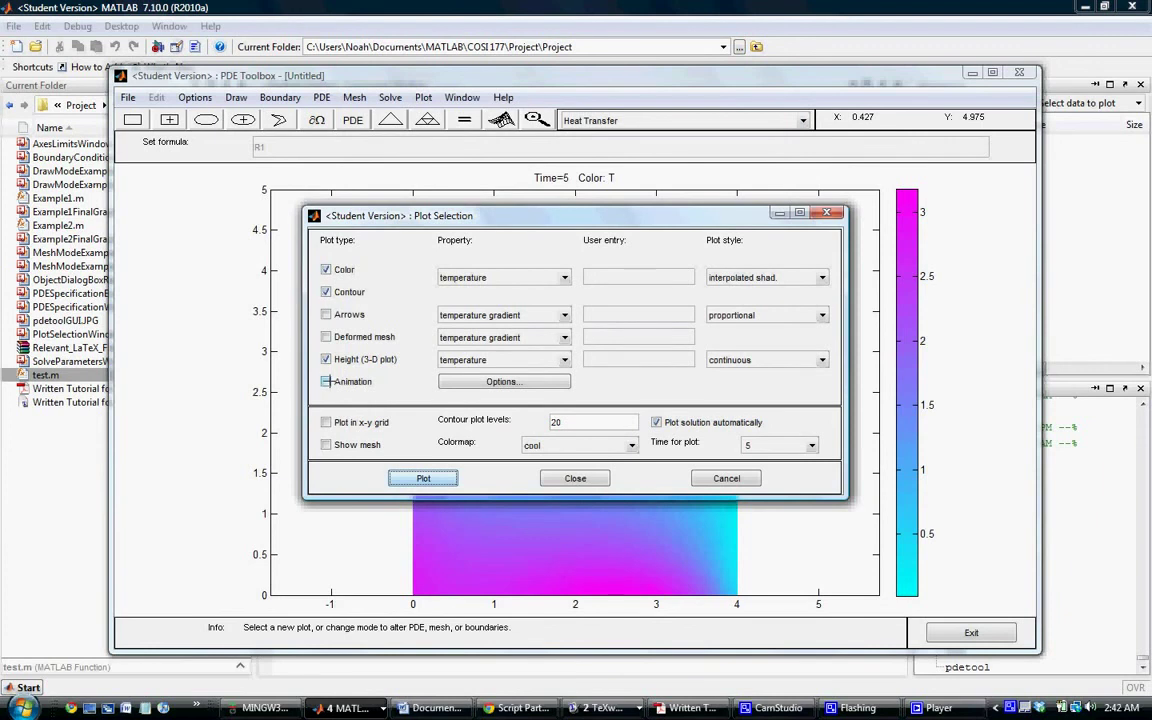
# Play an animated 3-D temperature plot without contours, then close the animation figure.
pyautogui.click(325, 381)
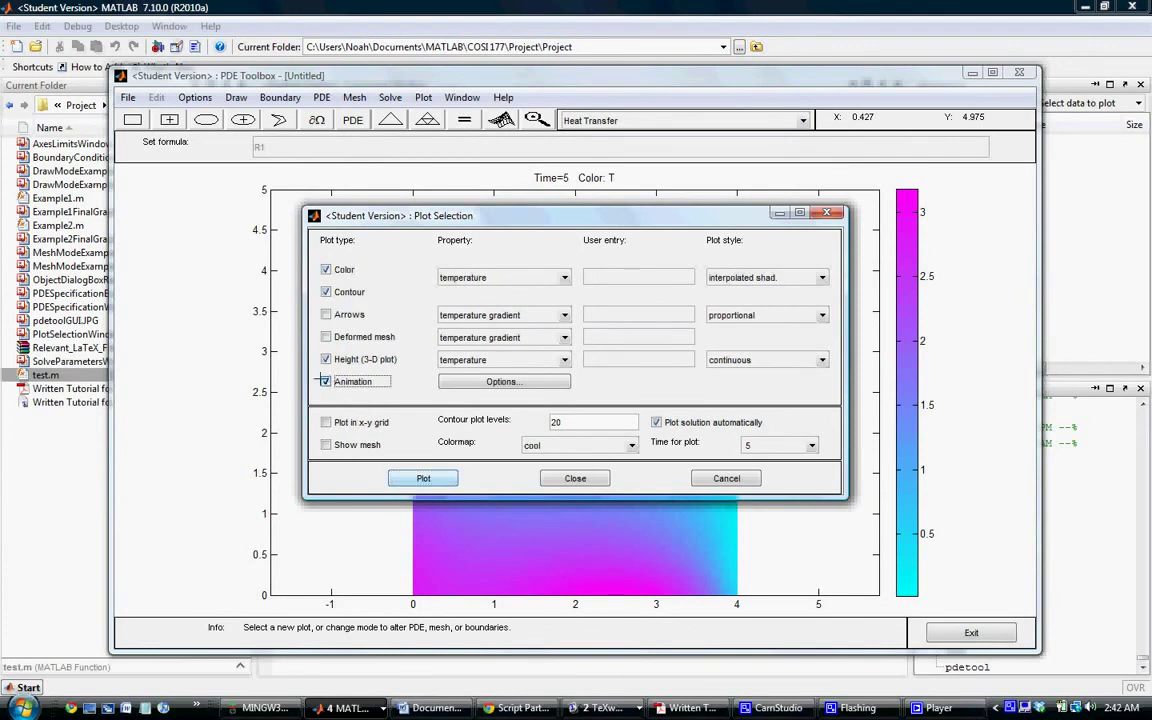
pyautogui.click(325, 291)
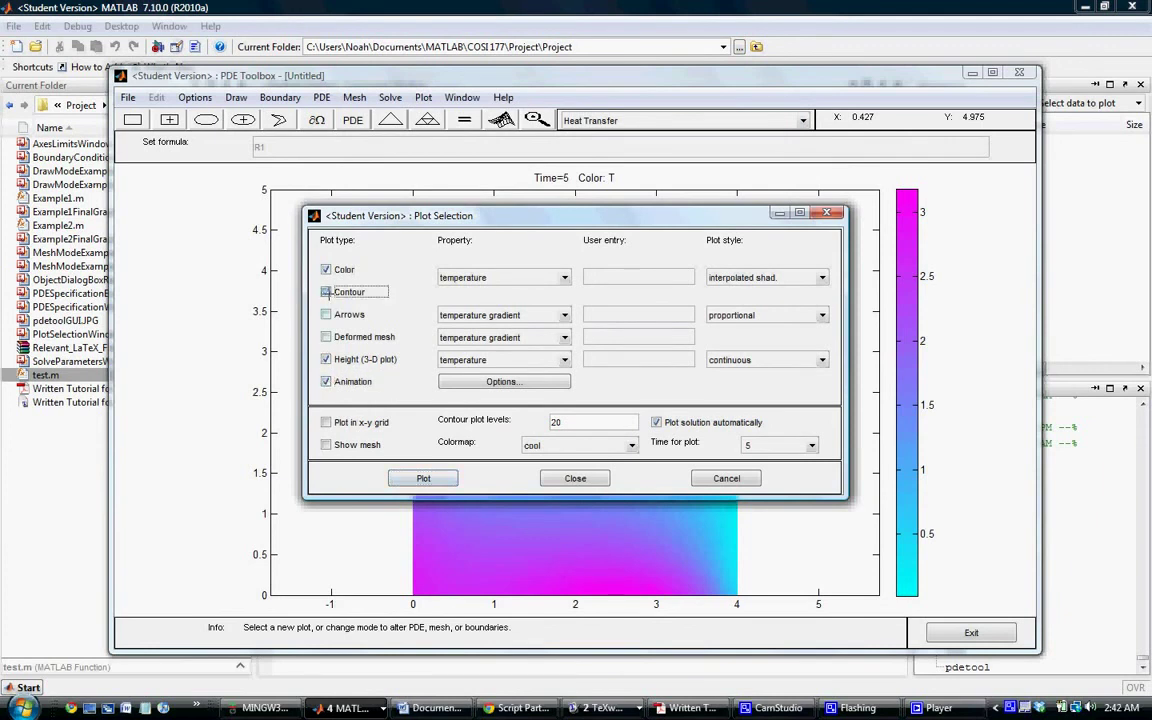
pyautogui.click(445, 479)
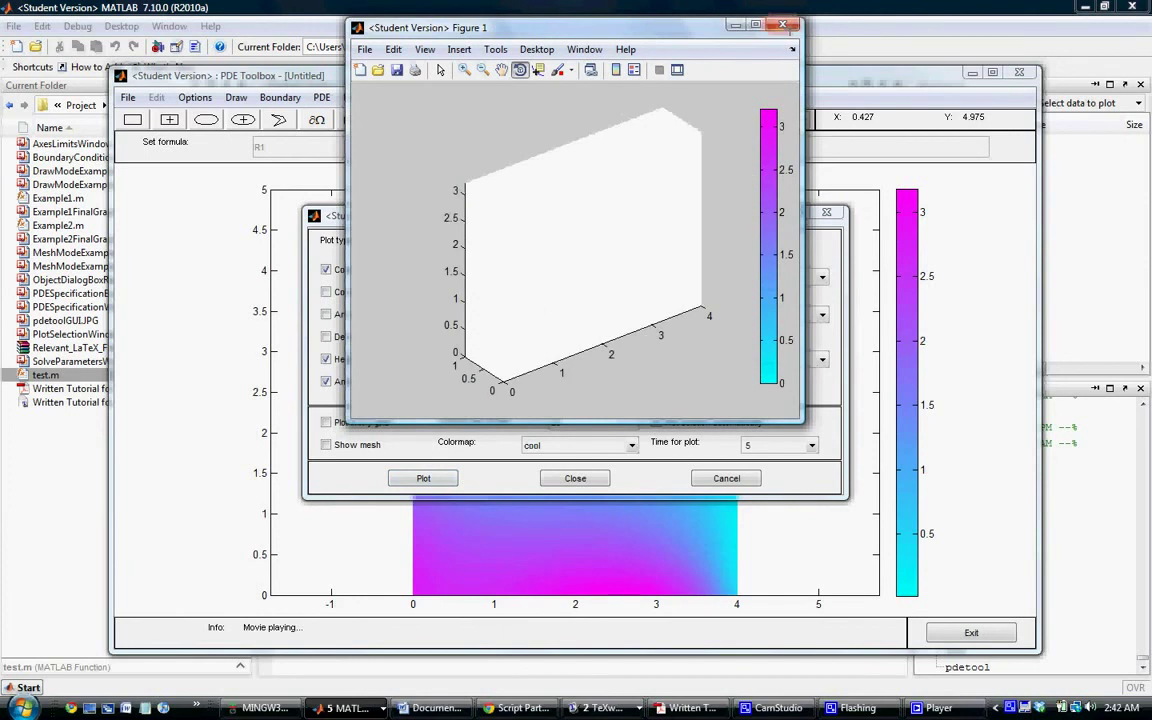
pyautogui.click(783, 24)
# Move the Plot Selection dialog aside and close it.
pyautogui.moveTo(641, 214); pyautogui.dragTo(634, 143)
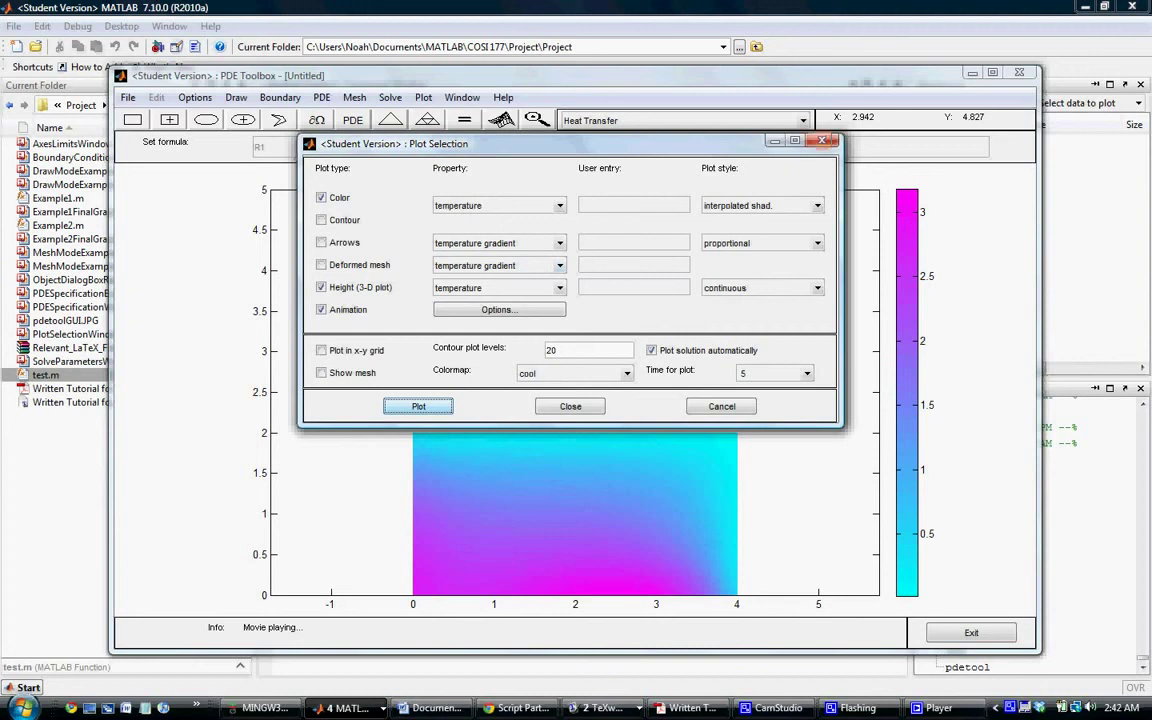
pyautogui.moveTo(740, 142); pyautogui.dragTo(721, 159)
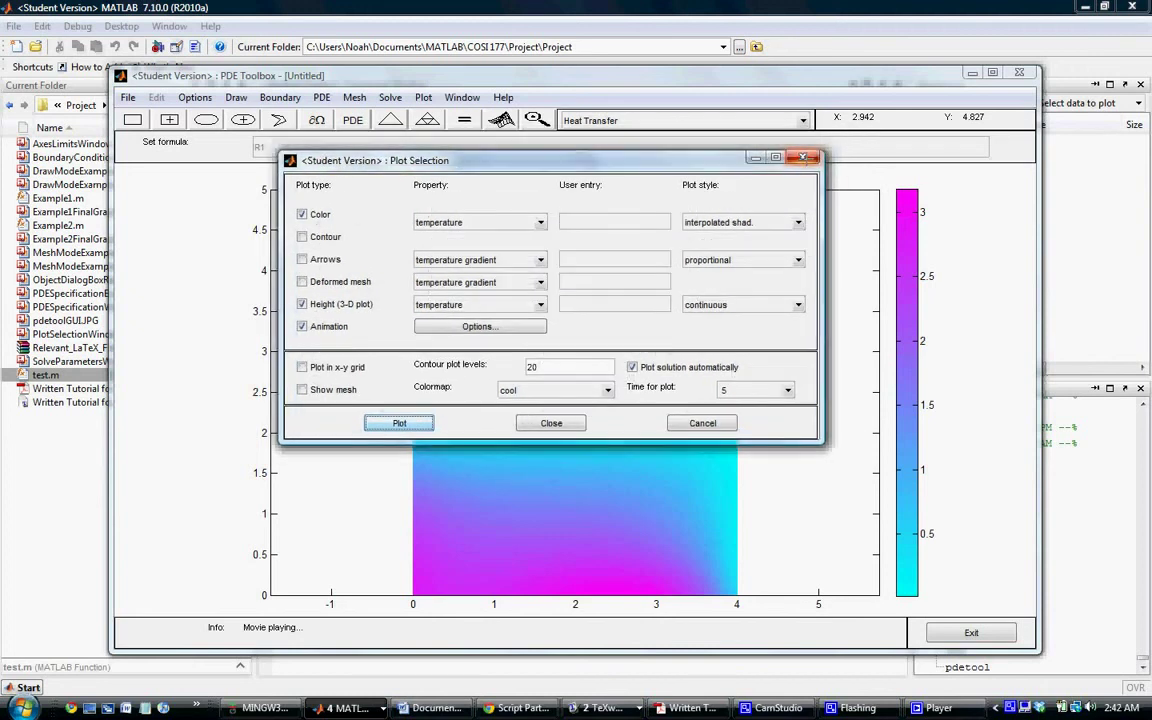
pyautogui.click(802, 157)
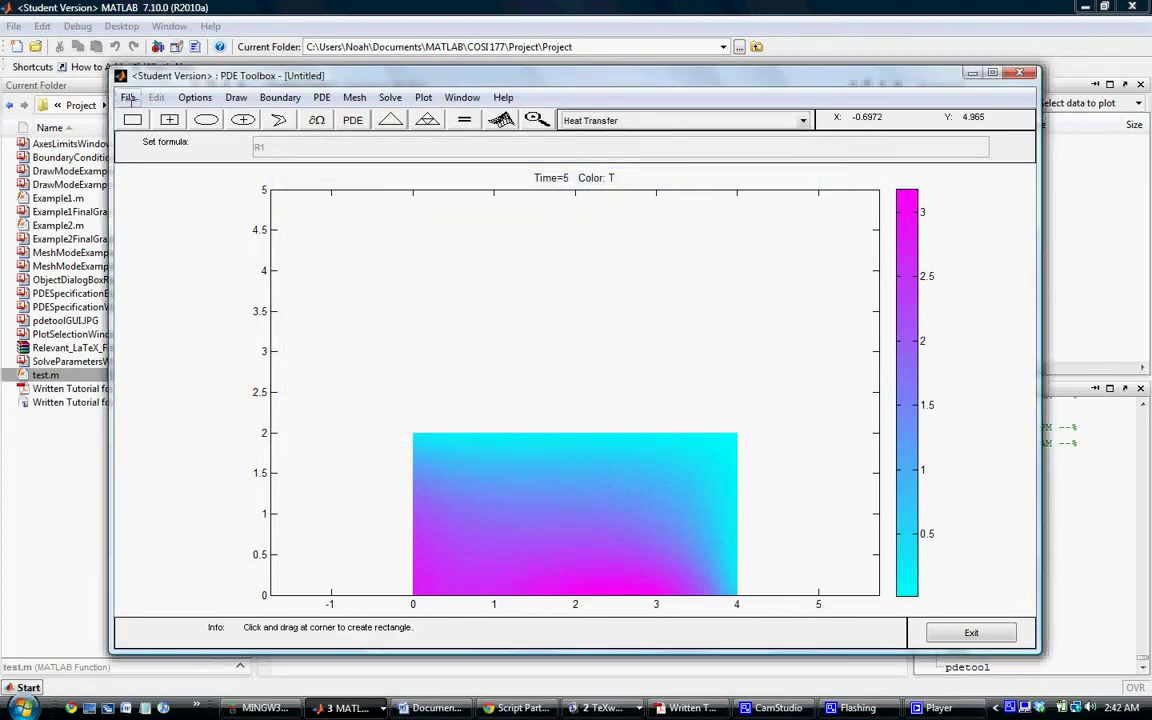
# Save the model as test.m, replacing the existing file, and close the PDE Toolbox.
pyautogui.click(129, 98)
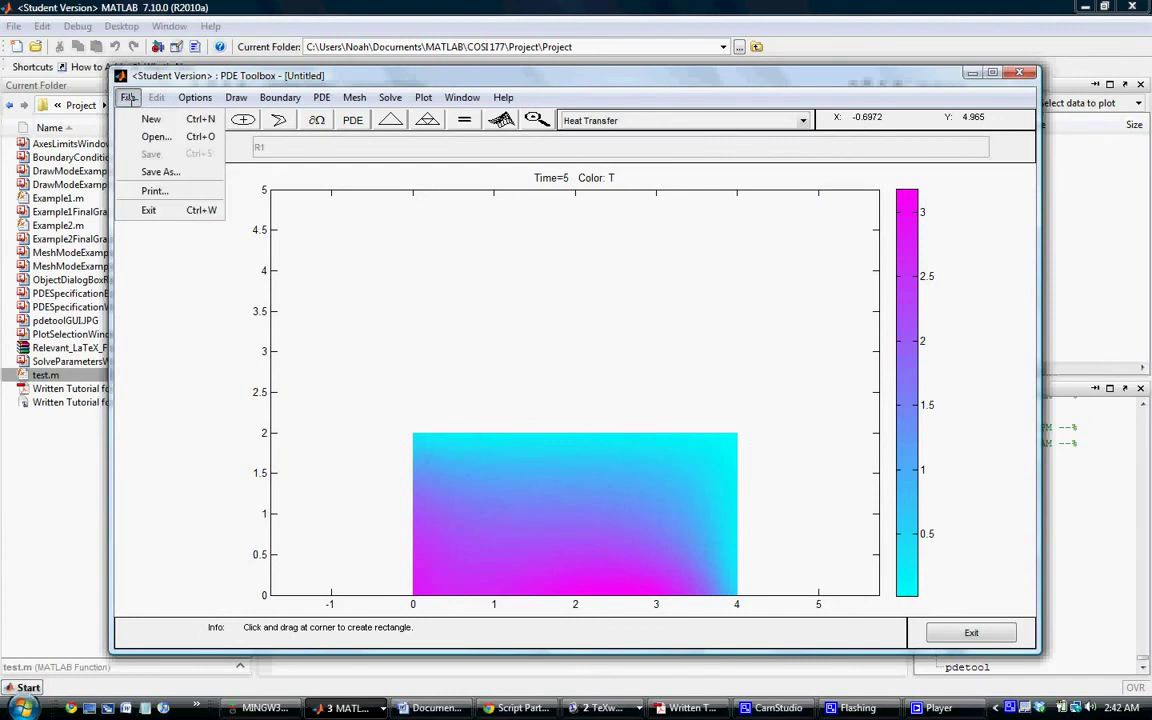
pyautogui.click(141, 171)
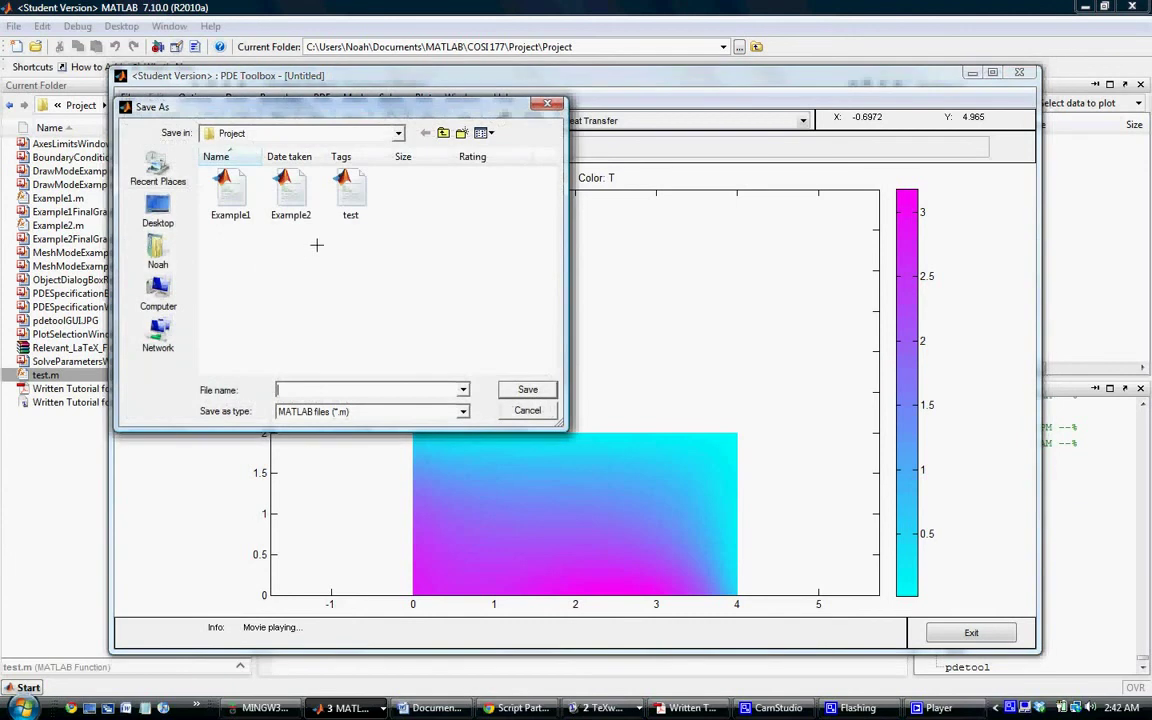
pyautogui.click(352, 217)
pyautogui.doubleClick(352, 217)
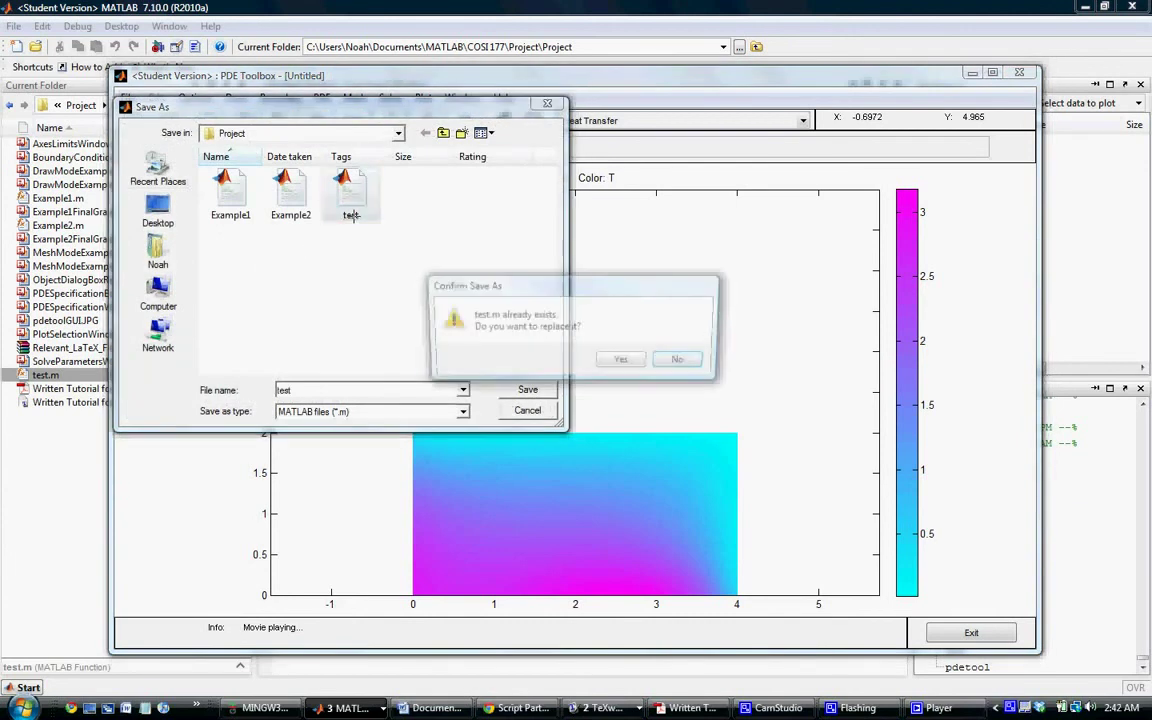
pyautogui.click(624, 362)
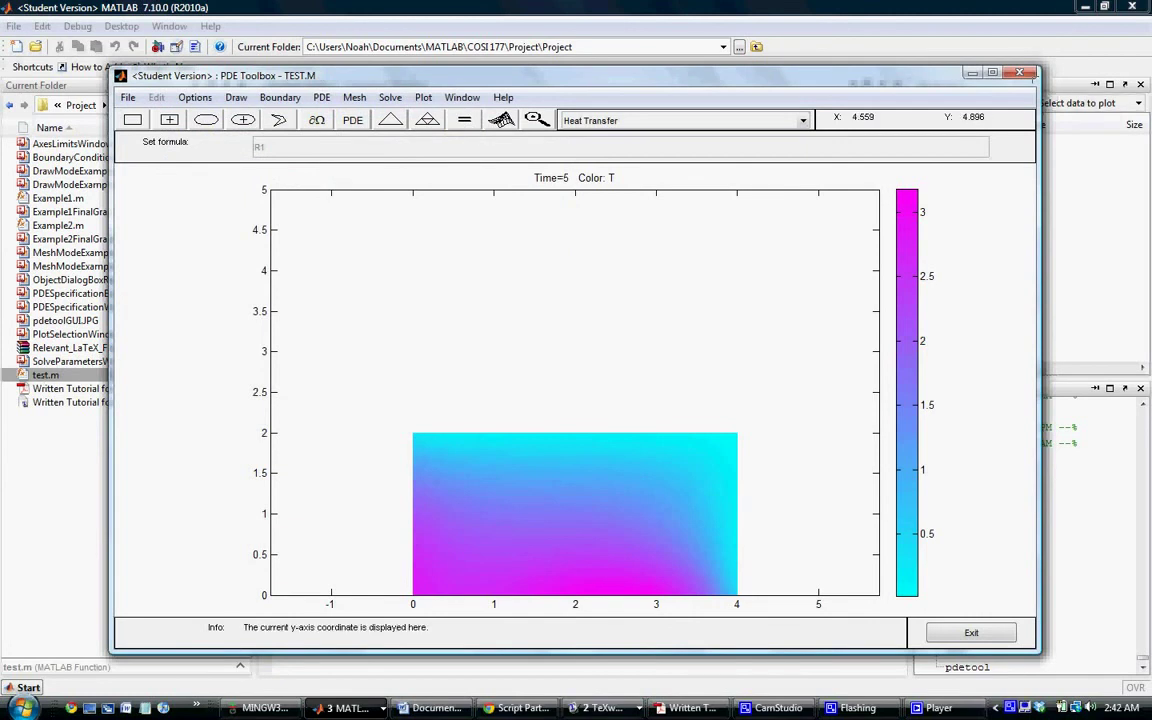
pyautogui.click(1019, 72)
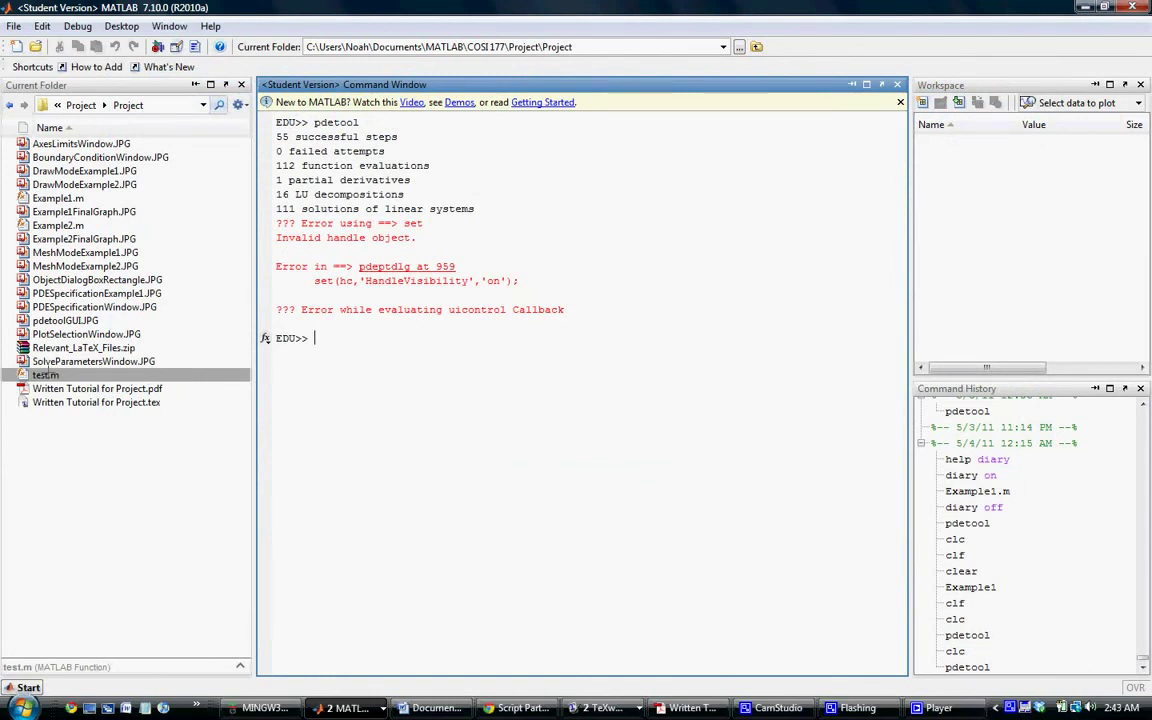
# Open test.m in the Editor and run it to rebuild the meshed model and animation.
pyautogui.doubleClick(45, 374)
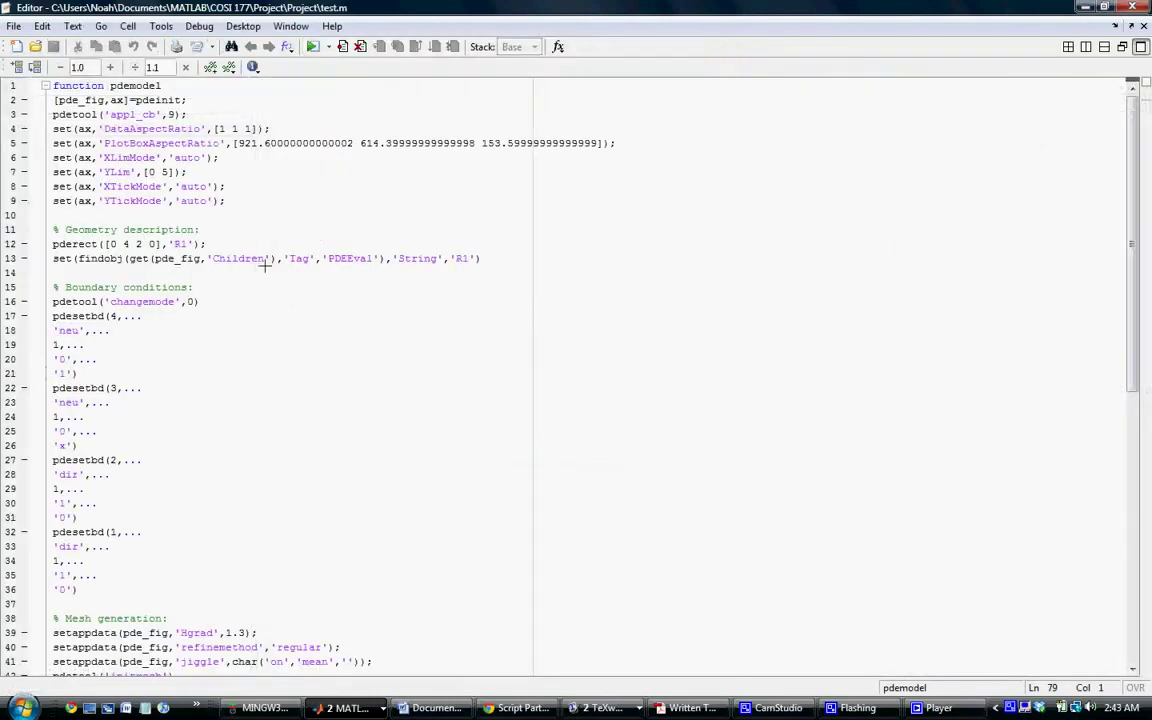
pyautogui.click(255, 292)
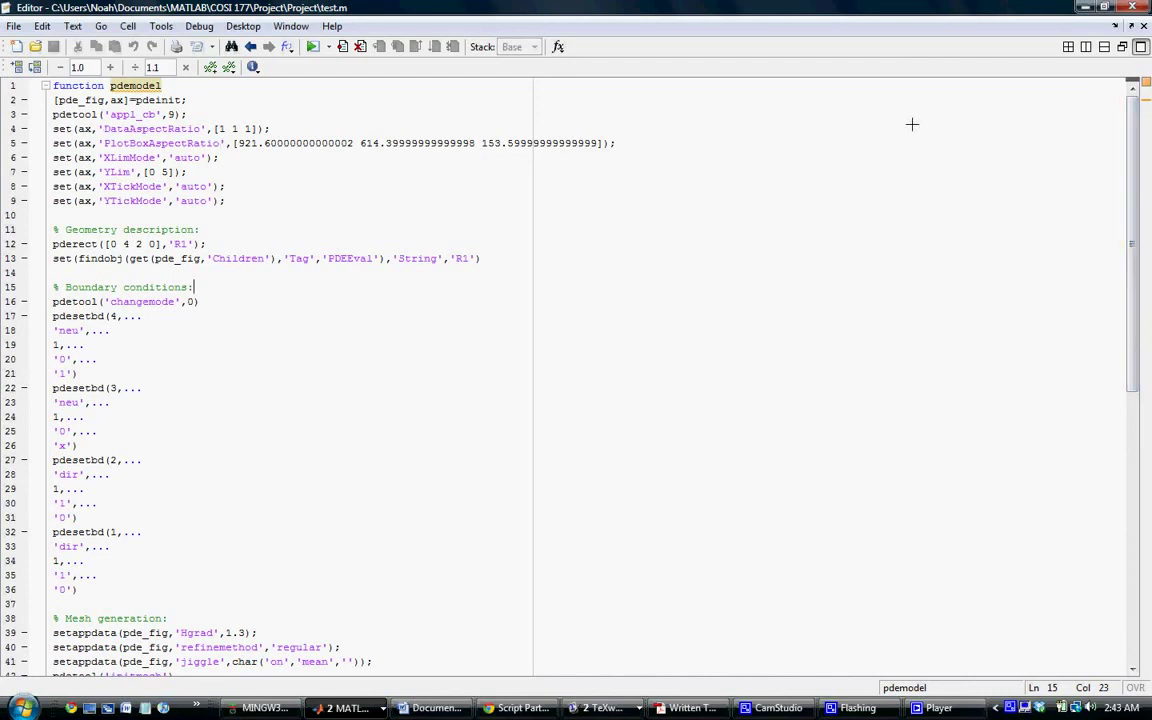
pyautogui.click(312, 46)
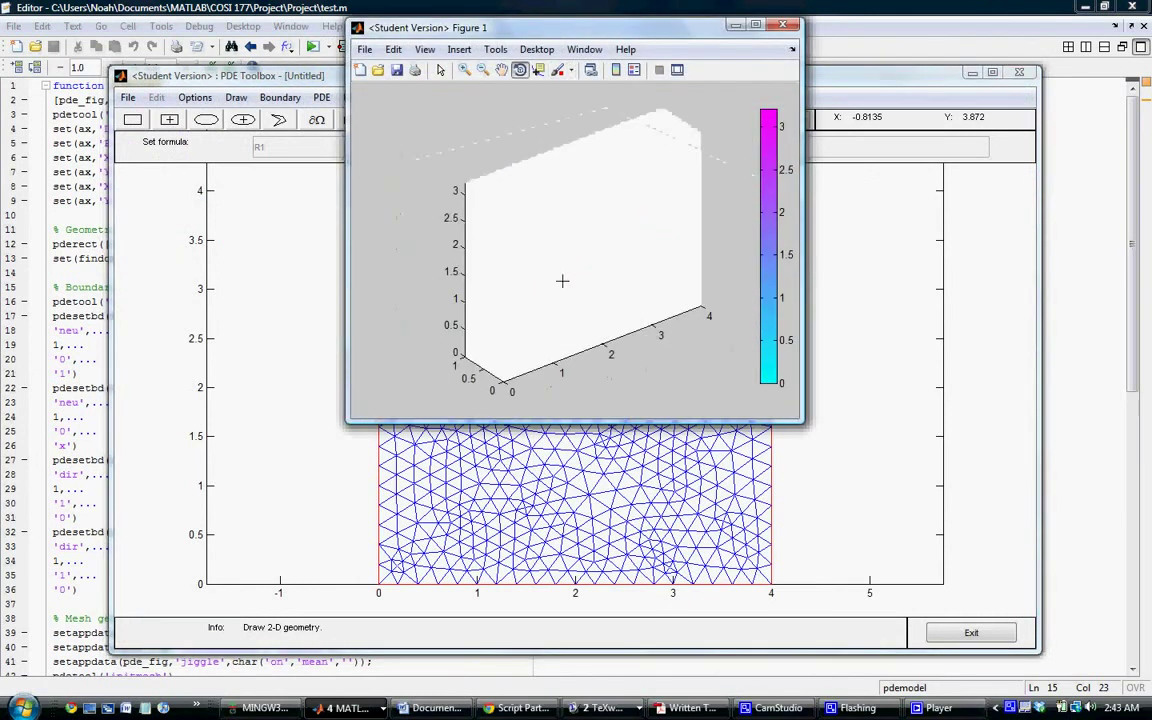
# Move the animated temperature Figure 1 aside and close it, leaving the meshed R1 rectangle.
pyautogui.moveTo(678, 29); pyautogui.dragTo(536, 157)
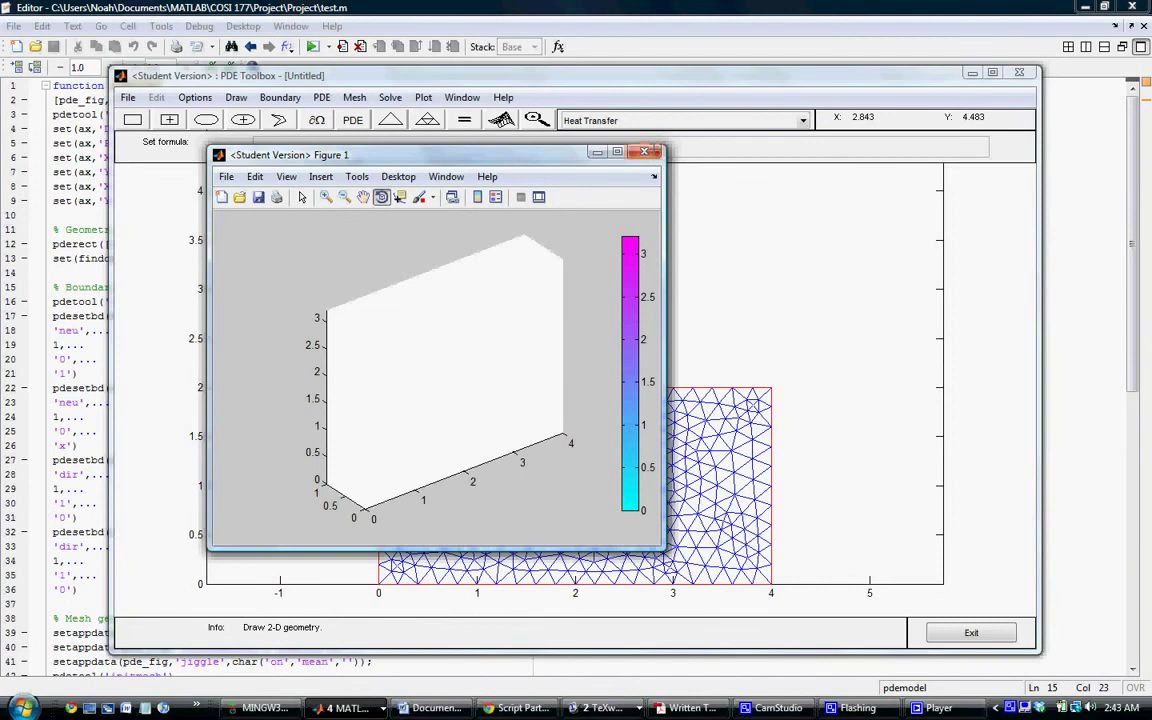
pyautogui.click(652, 150)
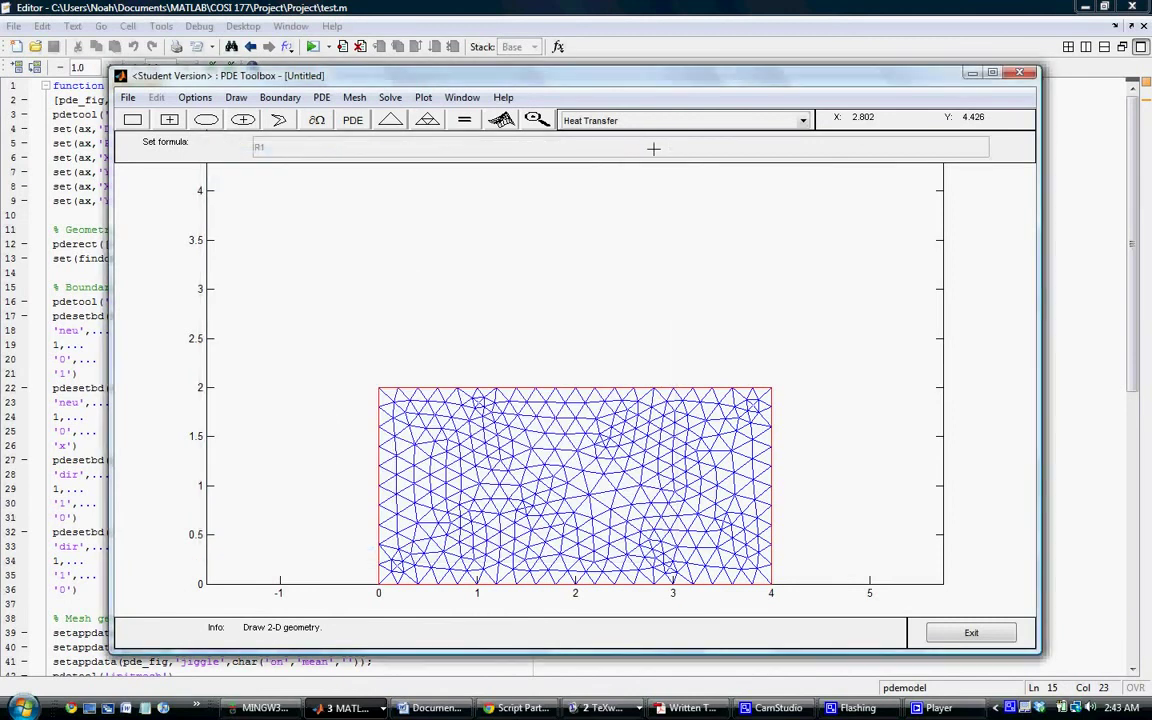